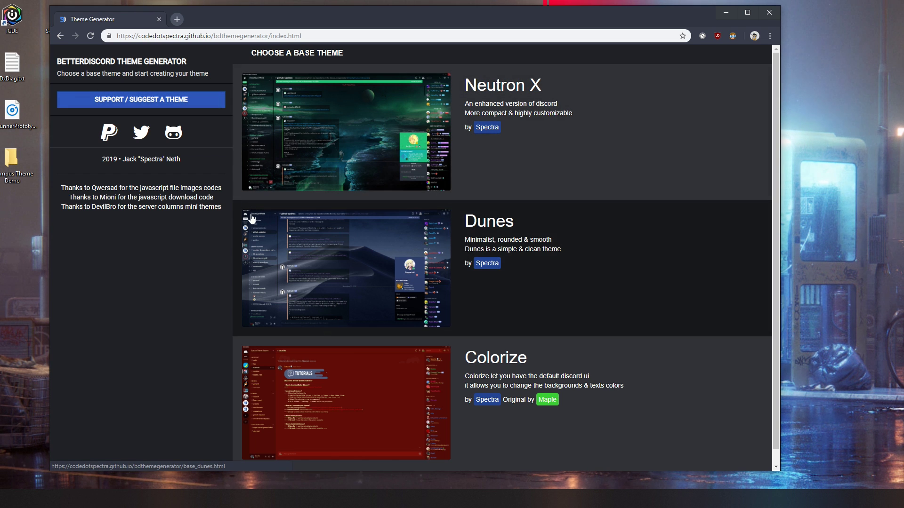
Step: Bring Discord's BetterDiscord Themes settings page up beside the Theme Generator's base-theme list
{"action": "key", "text": "alt+Tab"}
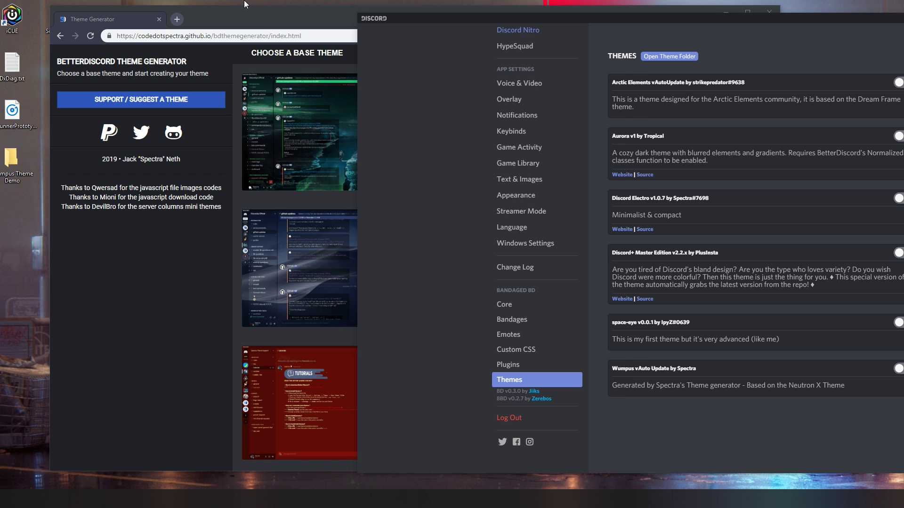
Step: Tuck Discord away so the Neutron X, Dunes and Colorize base themes show fully
{"action": "left_click", "coordinate": [273, 214]}
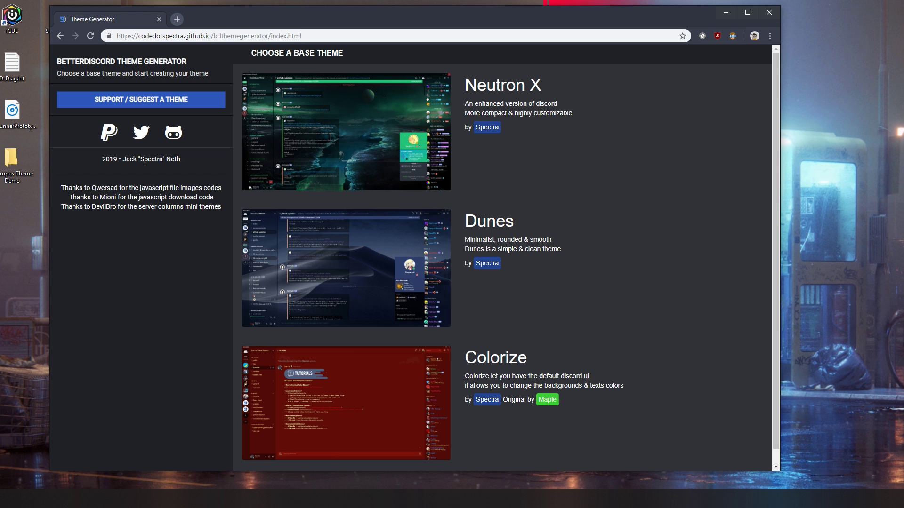
{"action": "key", "text": "alt+Tab"}
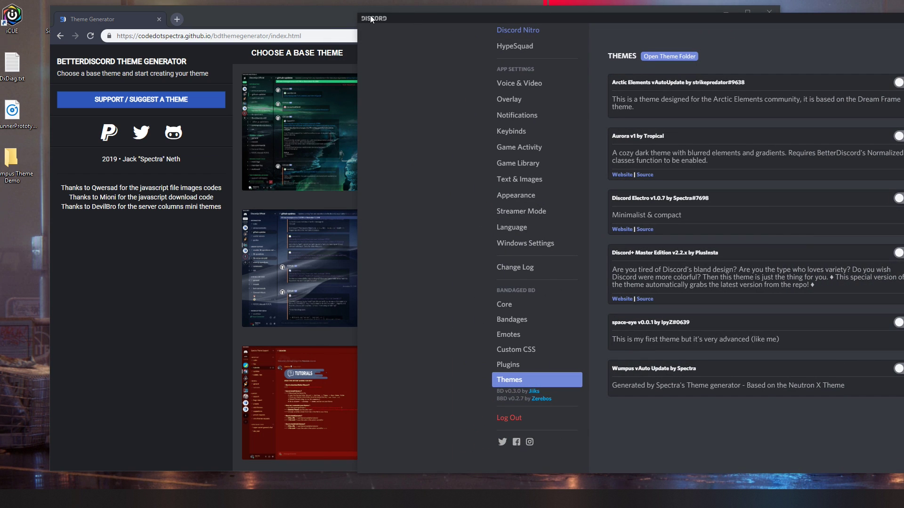
{"action": "key", "text": "alt+Tab"}
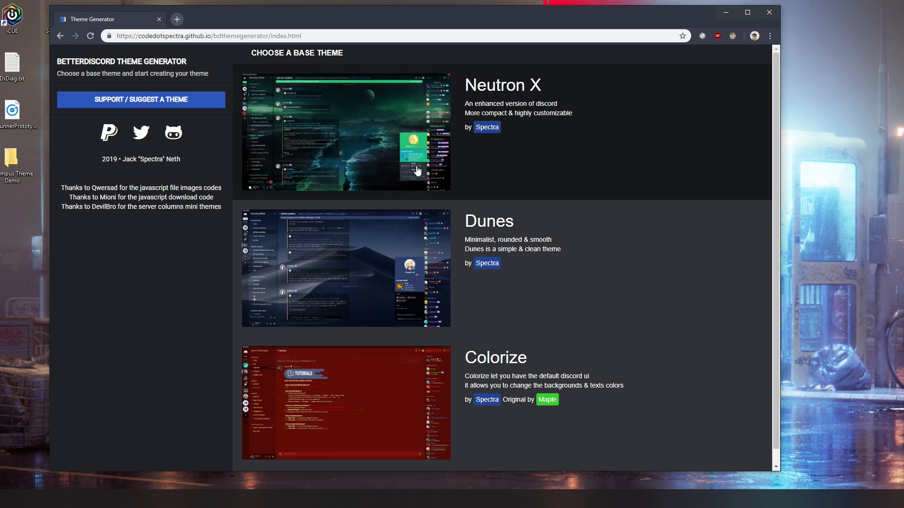
Step: Open Neutron X as the base theme and name the new theme 'Wumpus'
{"action": "left_click", "coordinate": [417, 170]}
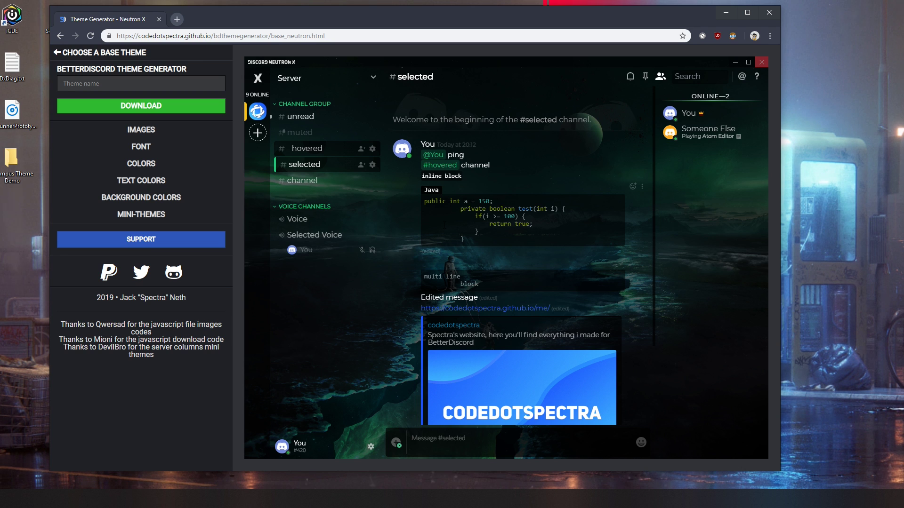
{"action": "left_click", "coordinate": [220, 81]}
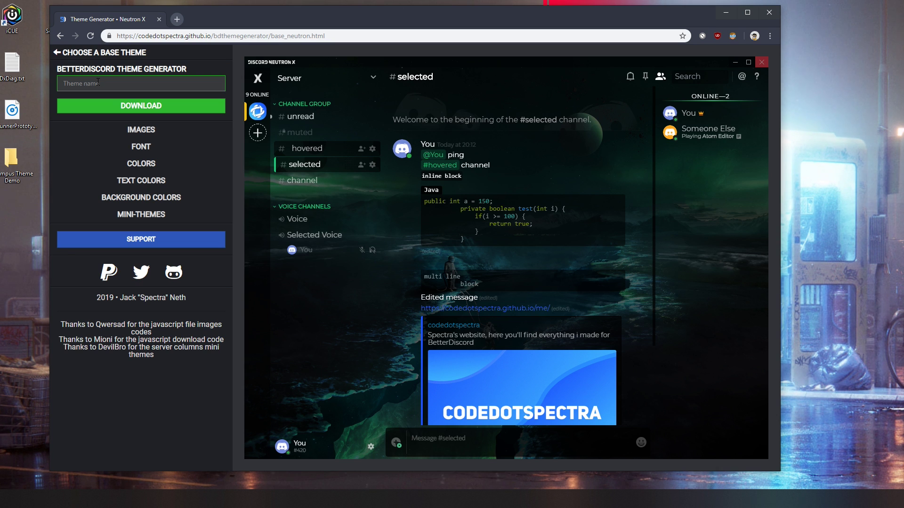
{"action": "type", "text": "Wum"}
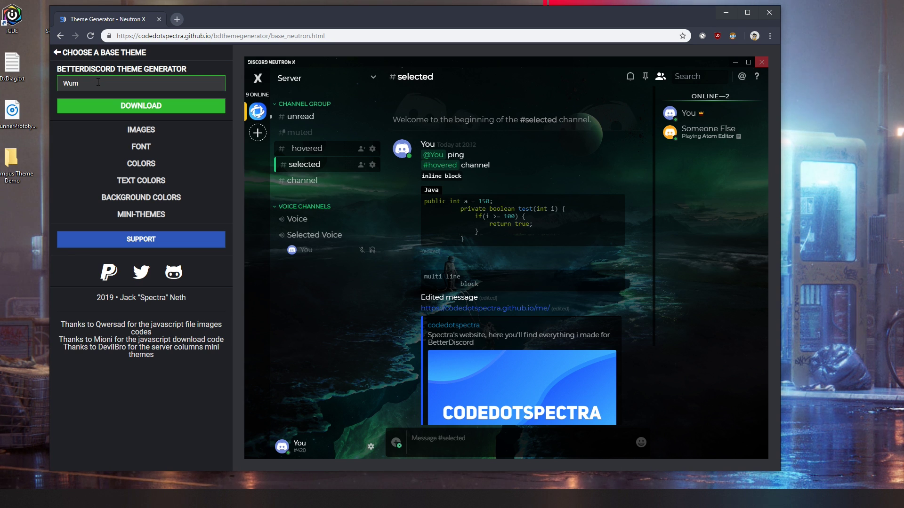
{"action": "type", "text": "pus"}
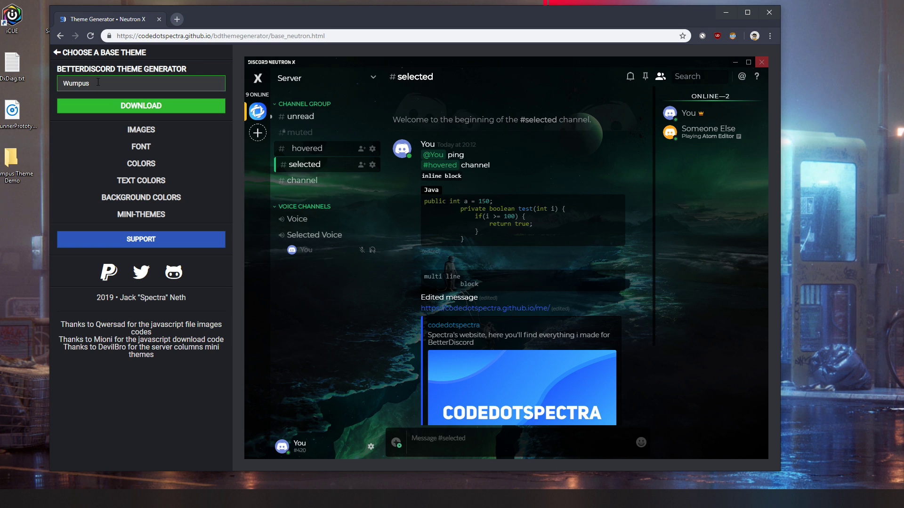
{"action": "left_click", "coordinate": [207, 60]}
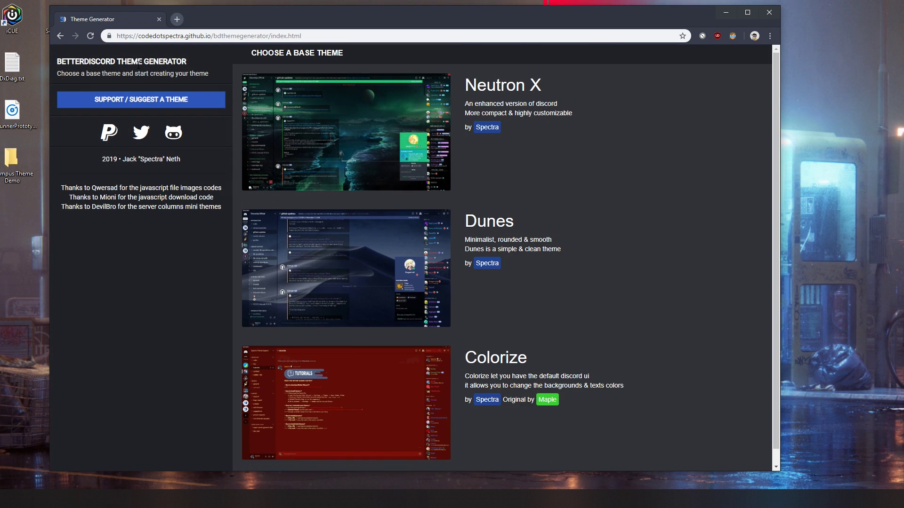
{"action": "left_click", "coordinate": [344, 153]}
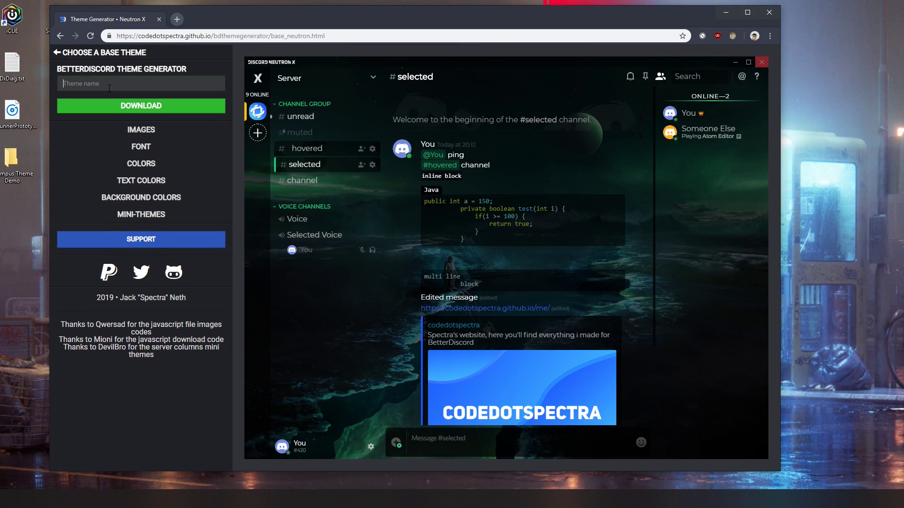
{"action": "left_click", "coordinate": [112, 85]}
{"action": "type", "text": "Wumpus"}
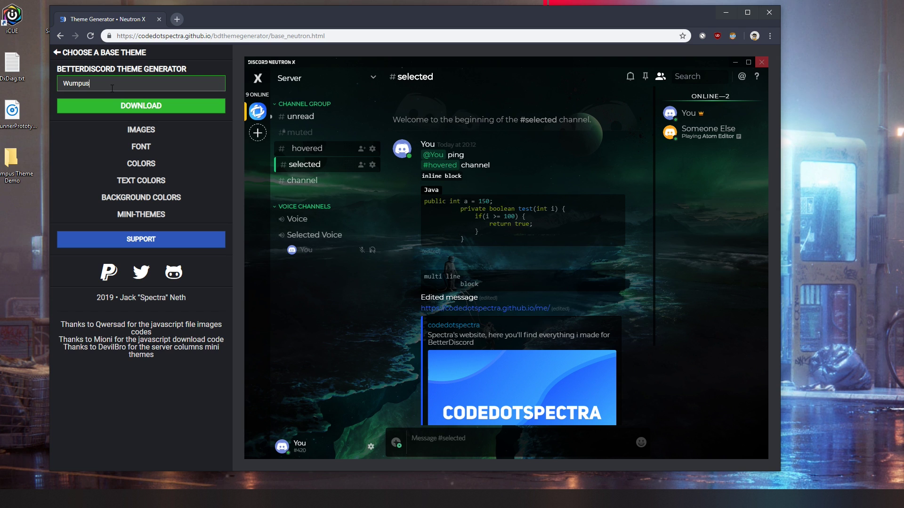
{"action": "left_click", "coordinate": [209, 66]}
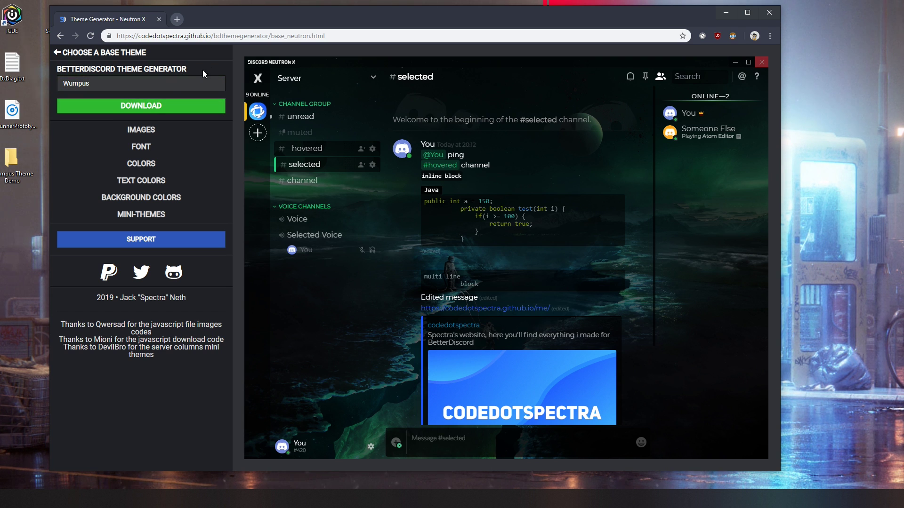
Step: Expand the IMAGES settings and set the Background Image source to File
{"action": "left_click", "coordinate": [140, 132]}
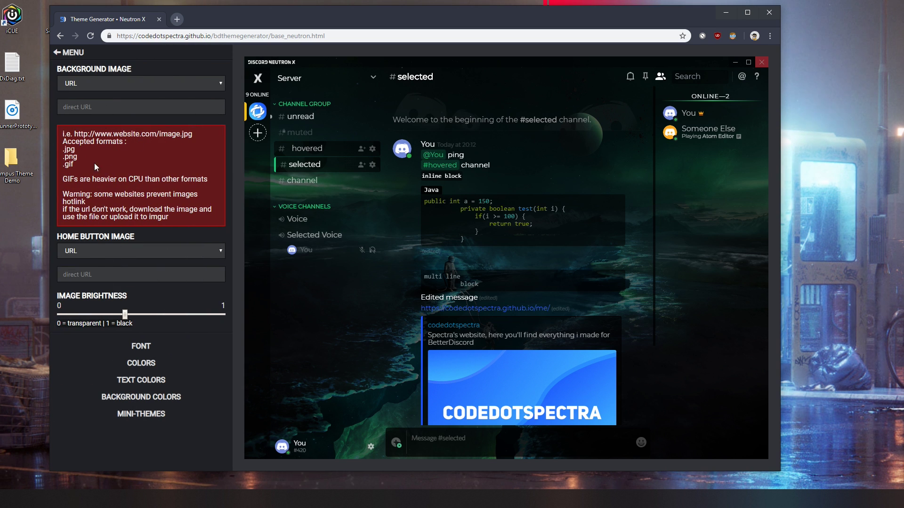
{"action": "left_click", "coordinate": [100, 86]}
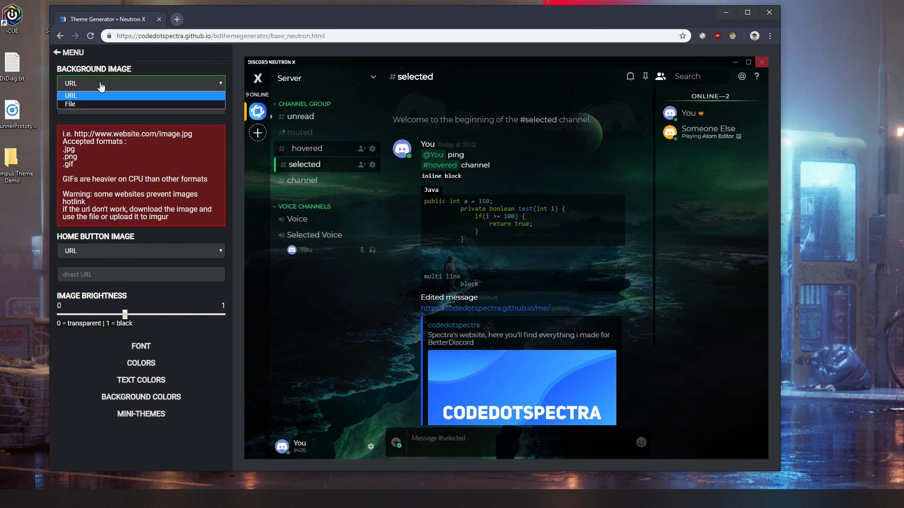
{"action": "left_click", "coordinate": [86, 101]}
{"action": "left_click", "coordinate": [79, 89]}
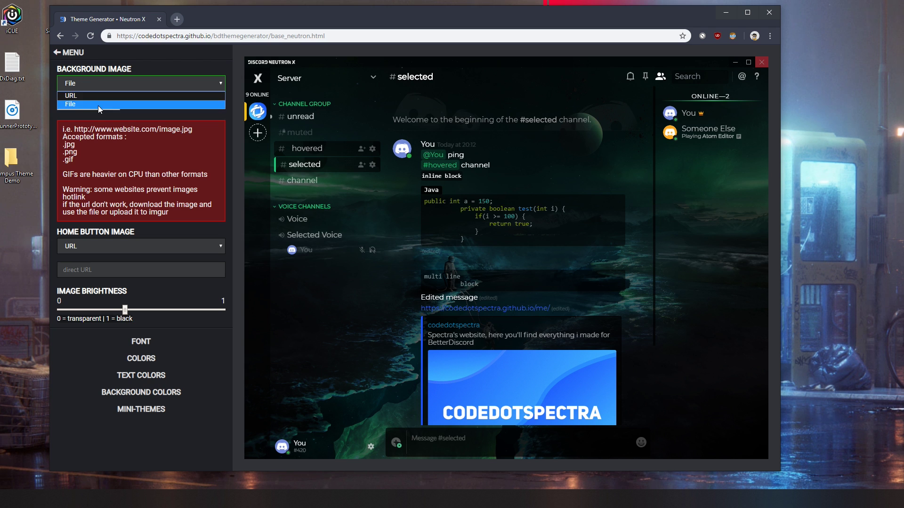
{"action": "left_click", "coordinate": [81, 94]}
{"action": "left_click", "coordinate": [203, 108]}
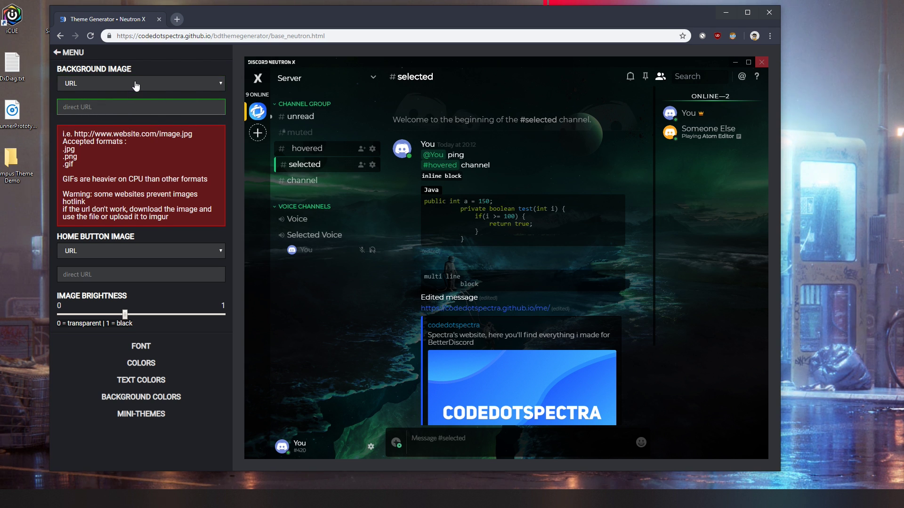
{"action": "left_click", "coordinate": [108, 87]}
{"action": "left_click", "coordinate": [85, 94]}
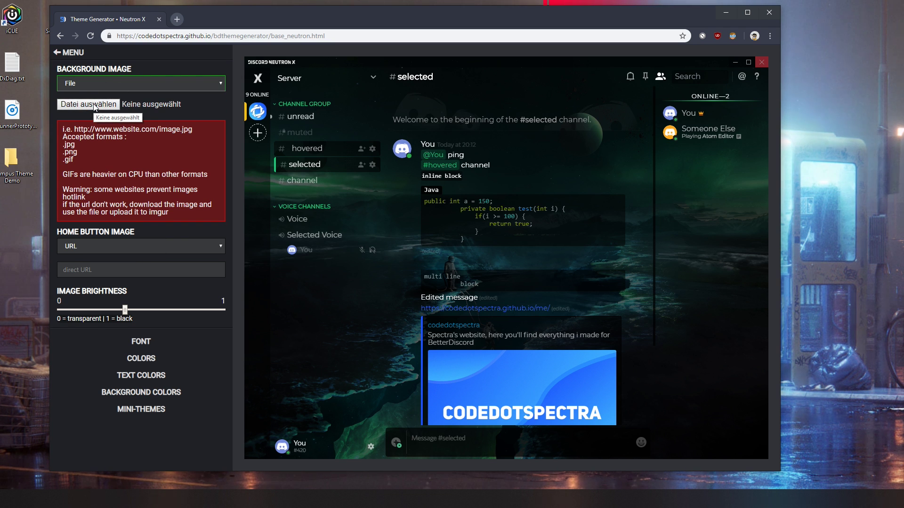
Step: Load wumpus.jpg from the Wumpus Theme Demo folder as the background image
{"action": "left_click", "coordinate": [94, 106]}
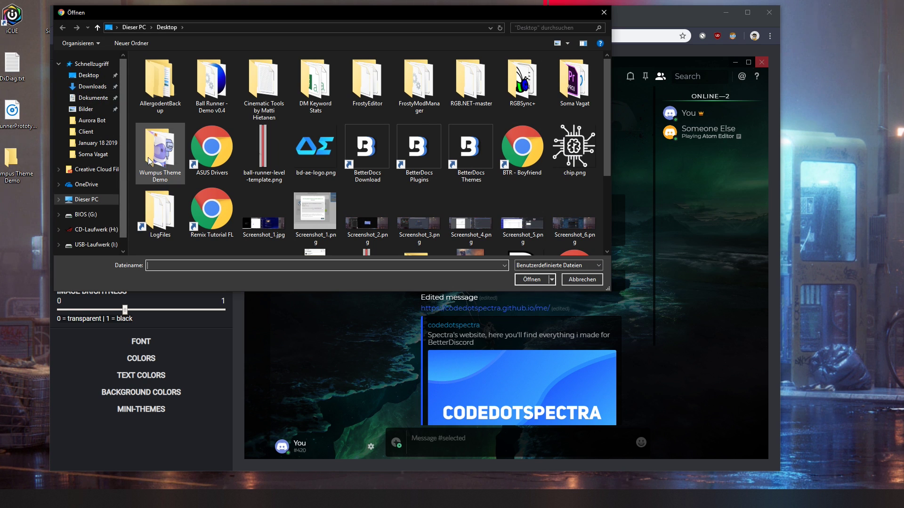
{"action": "double_click", "coordinate": [159, 150]}
{"action": "left_click", "coordinate": [159, 103]}
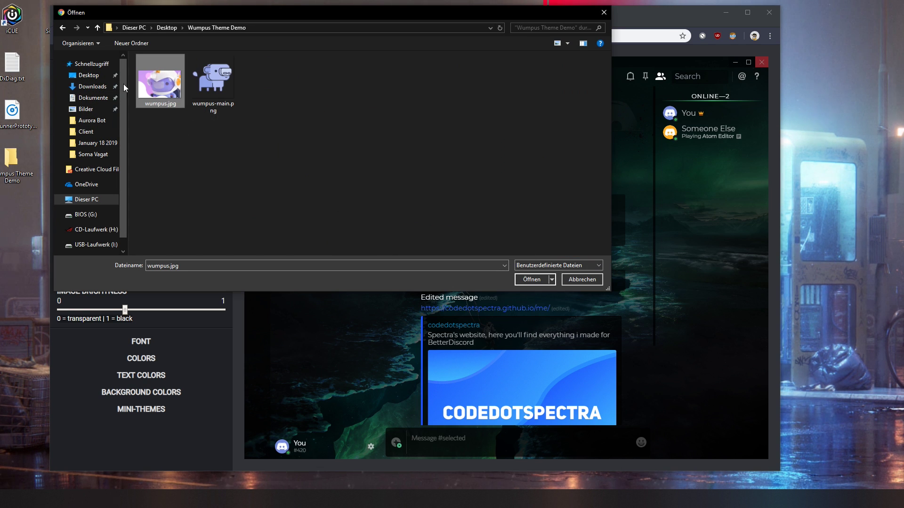
{"action": "left_click", "coordinate": [531, 279]}
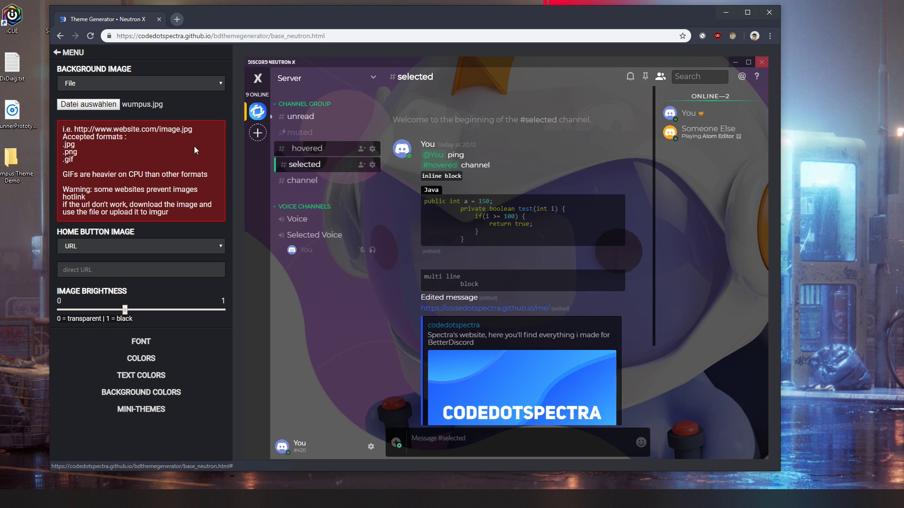
Step: Set the home button image to the local file wumpus-main.png
{"action": "left_click", "coordinate": [98, 247]}
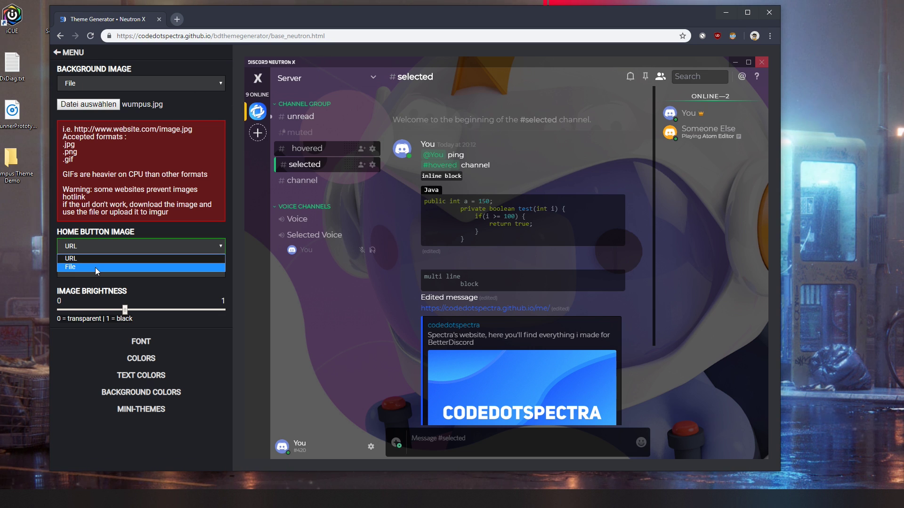
{"action": "left_click", "coordinate": [95, 267]}
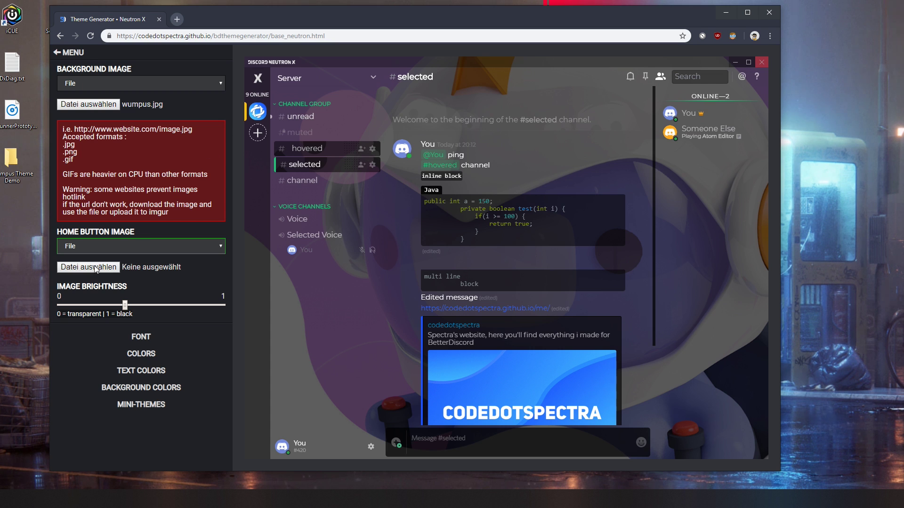
{"action": "left_click", "coordinate": [73, 269]}
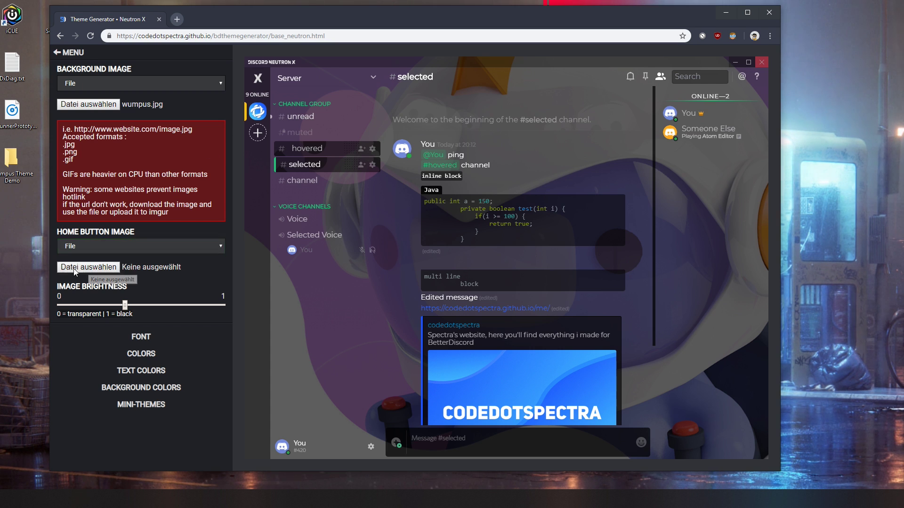
{"action": "left_click", "coordinate": [223, 105]}
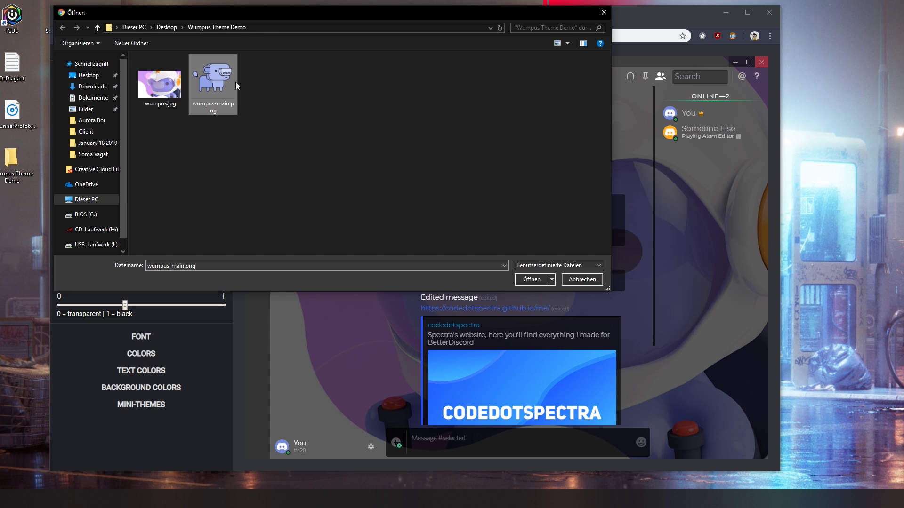
{"action": "left_click", "coordinate": [527, 281]}
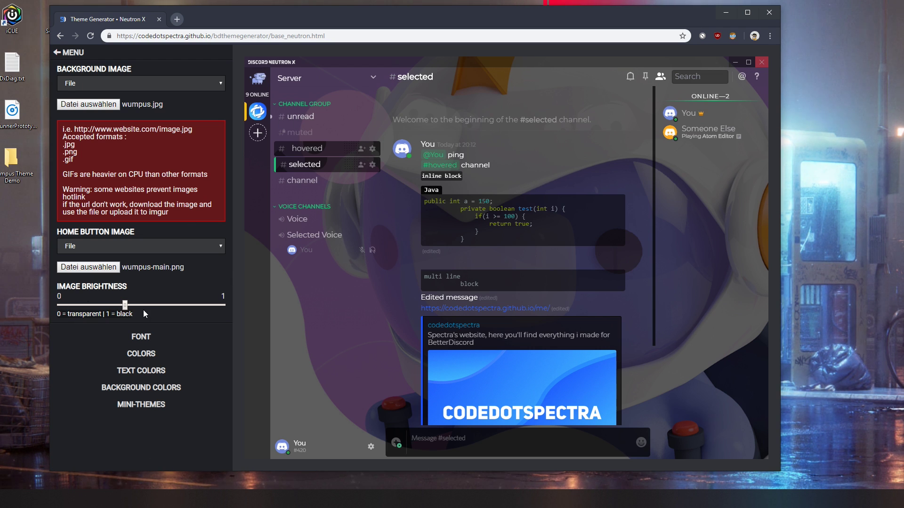
Step: Darken the Wumpus background in the preview with the Image Brightness slider
{"action": "left_click_drag", "start_coordinate": [125, 306], "coordinate": [149, 307]}
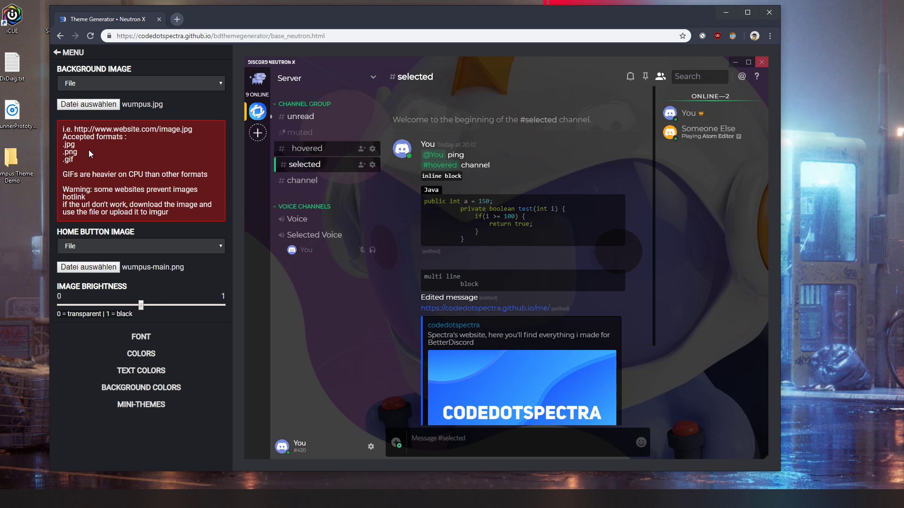
{"action": "scroll", "coordinate": [518, 367], "scroll_direction": "down", "scroll_amount": 3}
{"action": "scroll", "coordinate": [527, 363], "scroll_direction": "up", "scroll_amount": 3}
{"action": "mouse_move", "coordinate": [141, 305]}
{"action": "left_mouse_down"}
{"action": "mouse_move", "coordinate": [109, 306]}
{"action": "mouse_move", "coordinate": [125, 306]}
{"action": "left_mouse_up"}
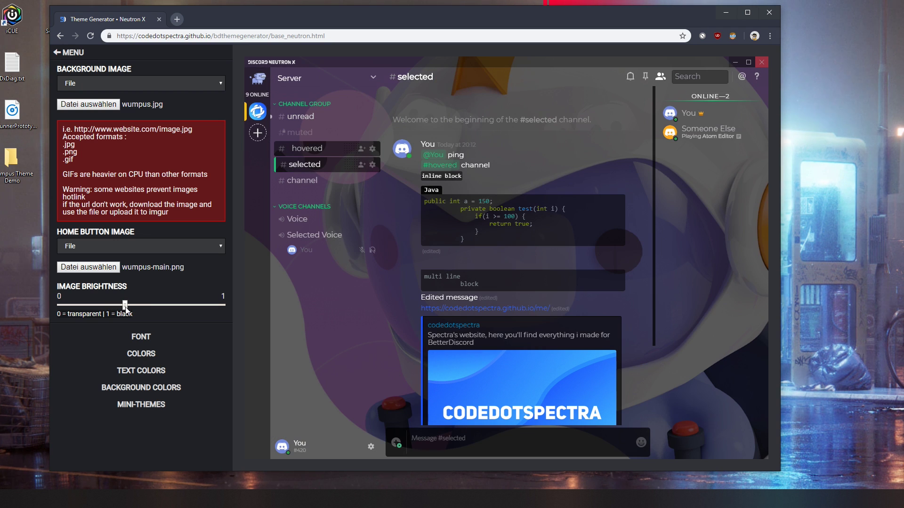
{"action": "left_click_drag", "start_coordinate": [126, 306], "coordinate": [141, 306]}
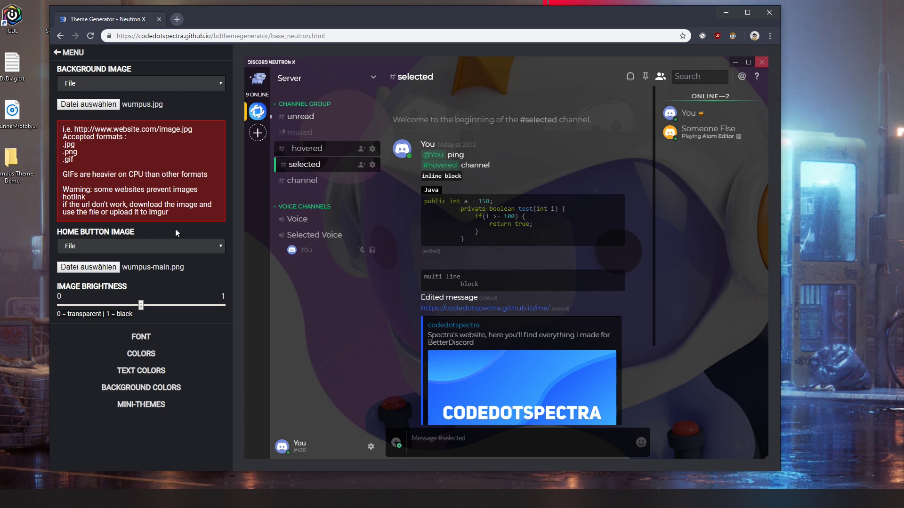
Step: Go to the FONT settings and open the Google Fonts link in a new tab
{"action": "left_click", "coordinate": [60, 53]}
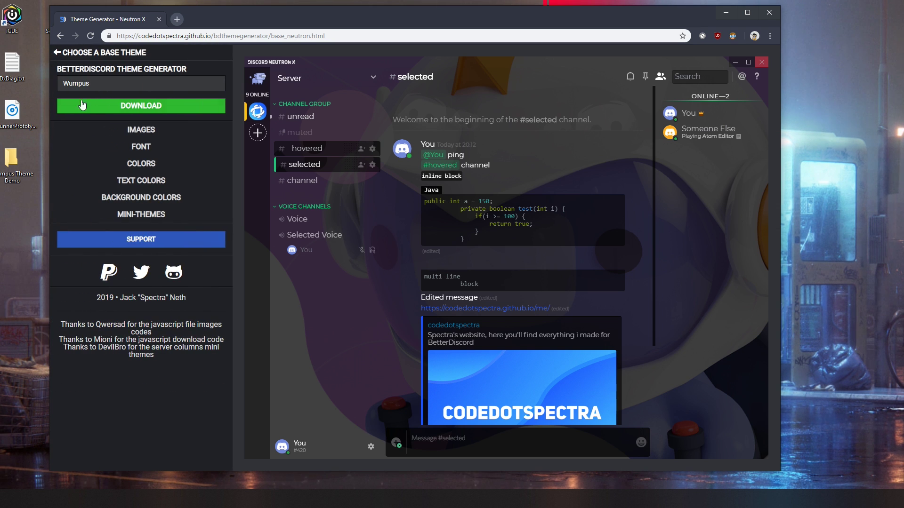
{"action": "left_click", "coordinate": [134, 154]}
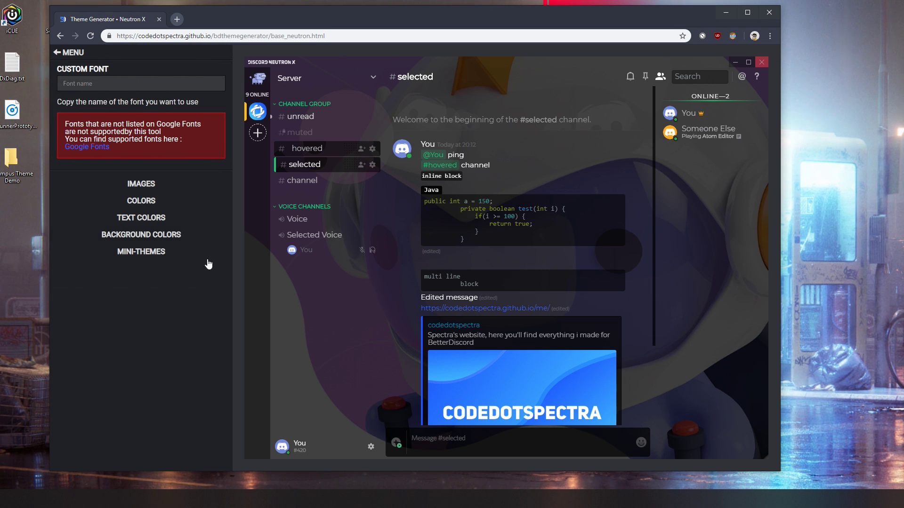
{"action": "right_click", "coordinate": [76, 146]}
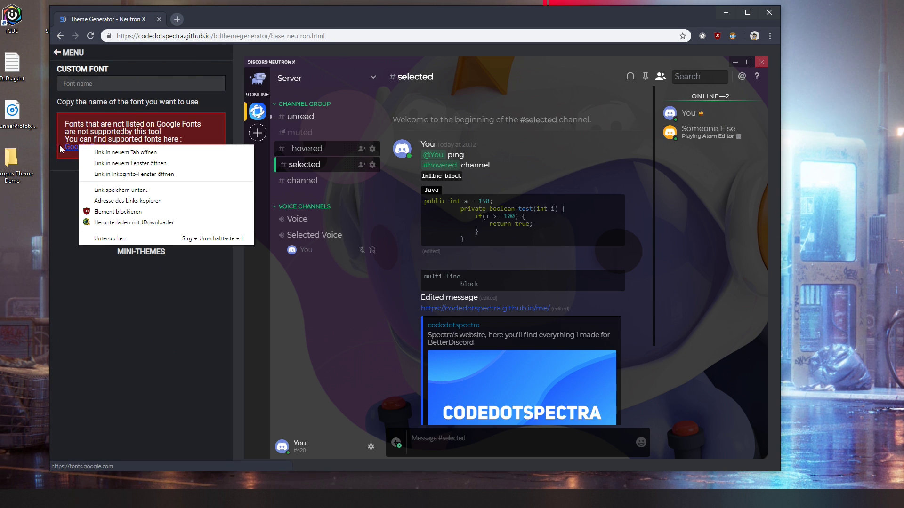
{"action": "key", "text": "Escape"}
{"action": "right_click", "coordinate": [100, 154]}
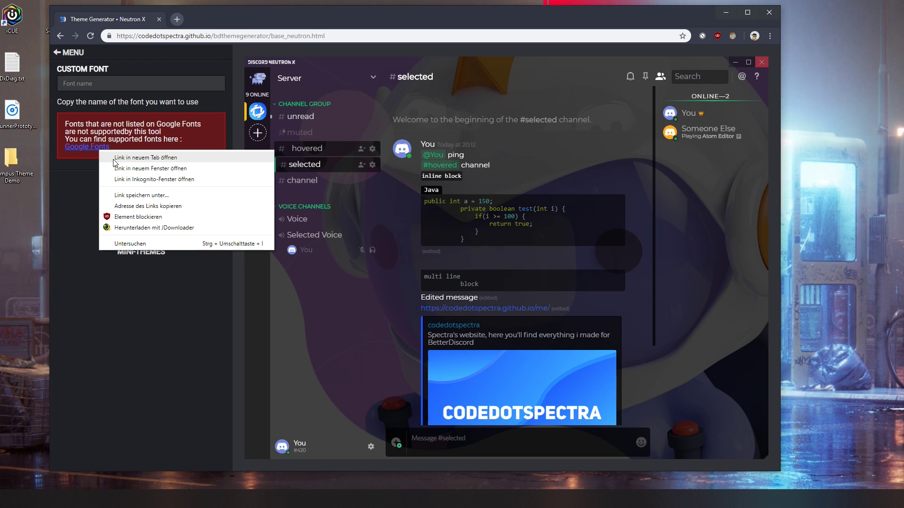
{"action": "left_click", "coordinate": [126, 157]}
Step: Find Baloo Thambi in the Google Fonts directory, open its specimen and select its name
{"action": "left_click", "coordinate": [202, 14]}
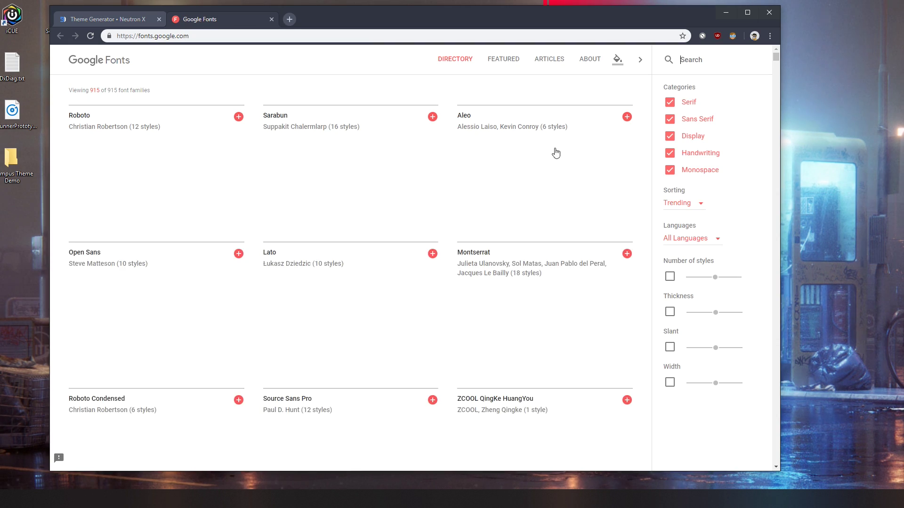
{"action": "scroll", "coordinate": [316, 203], "scroll_direction": "down", "scroll_amount": 10}
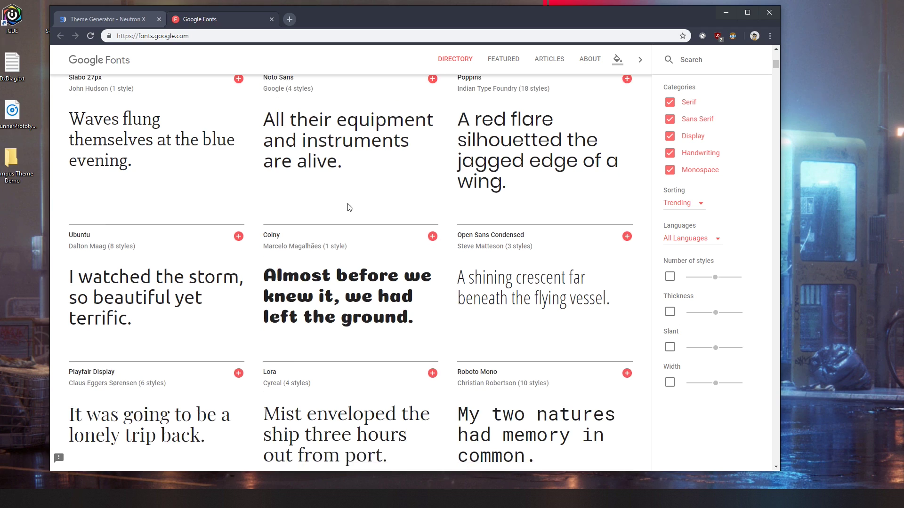
{"action": "scroll", "coordinate": [363, 186], "scroll_direction": "up", "scroll_amount": 3}
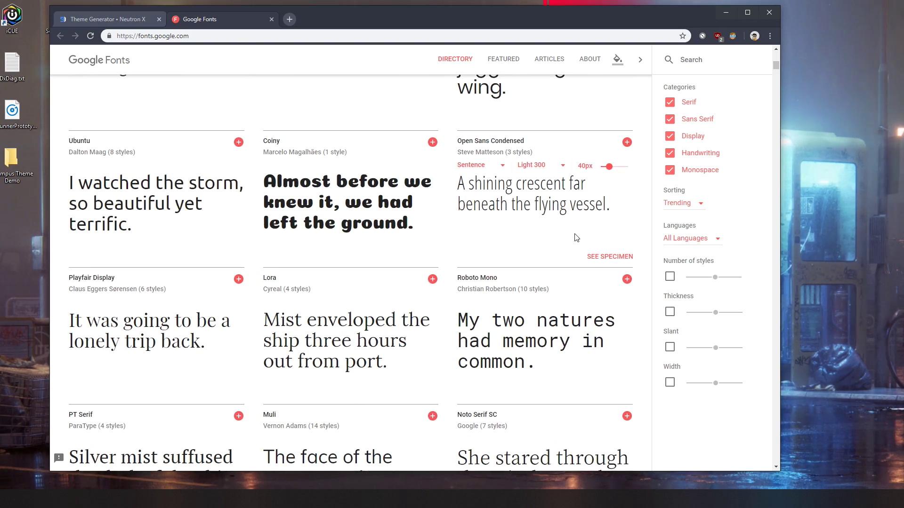
{"action": "scroll", "coordinate": [547, 189], "scroll_direction": "up", "scroll_amount": 5}
{"action": "scroll", "coordinate": [547, 189], "scroll_direction": "up", "scroll_amount": 10}
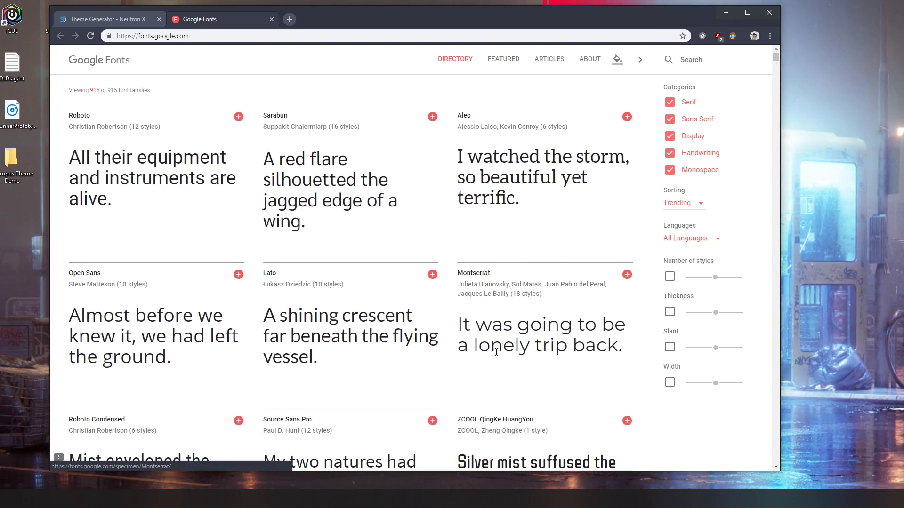
{"action": "scroll", "coordinate": [549, 344], "scroll_direction": "down", "scroll_amount": 6}
{"action": "scroll", "coordinate": [465, 386], "scroll_direction": "down", "scroll_amount": 20}
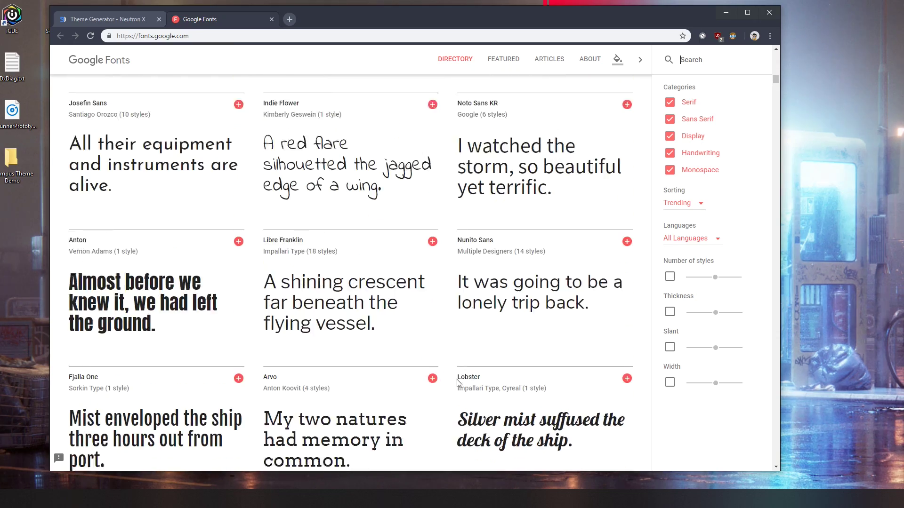
{"action": "scroll", "coordinate": [465, 377], "scroll_direction": "up", "scroll_amount": 7}
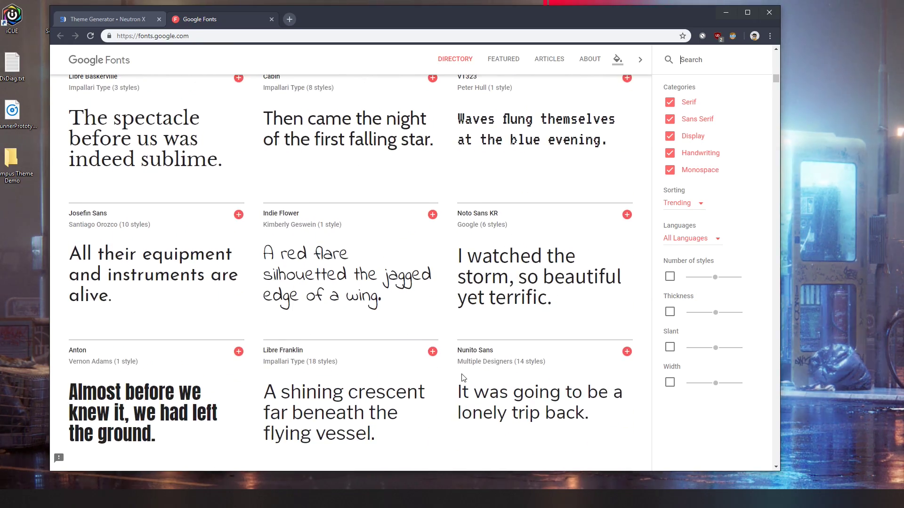
{"action": "scroll", "coordinate": [462, 379], "scroll_direction": "down", "scroll_amount": 8}
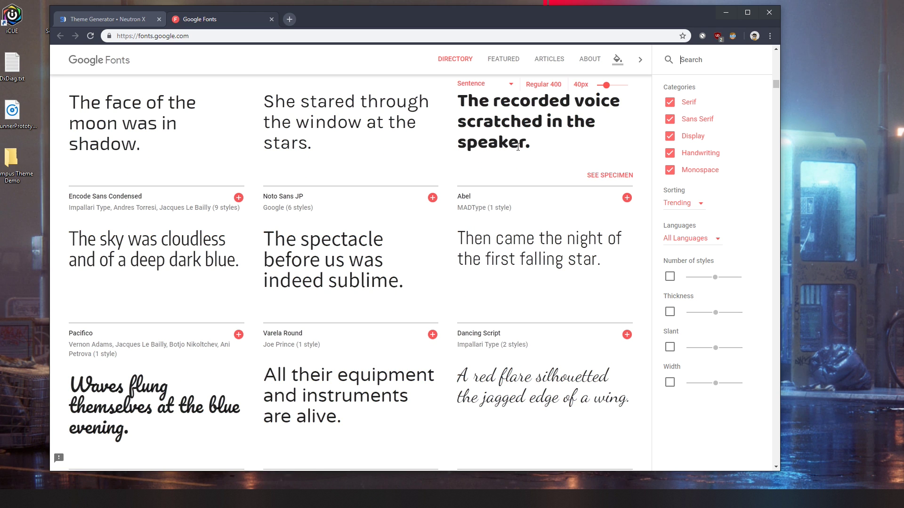
{"action": "scroll", "coordinate": [482, 193], "scroll_direction": "up", "scroll_amount": 2}
{"action": "left_click", "coordinate": [487, 156]}
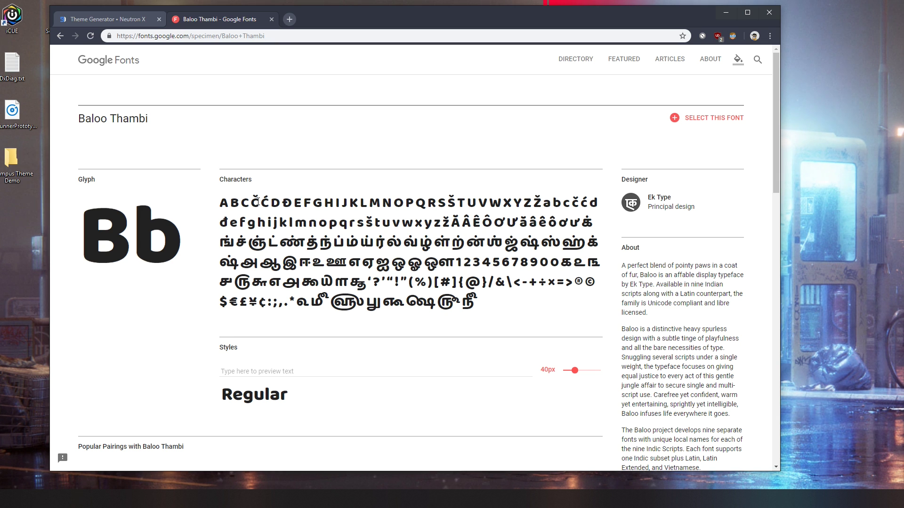
{"action": "left_click_drag", "start_coordinate": [194, 123], "coordinate": [73, 124]}
{"action": "key", "text": "ctrl+c"}
Step: Paste Baloo Thambi into the generator's custom Font name field
{"action": "left_click", "coordinate": [135, 20]}
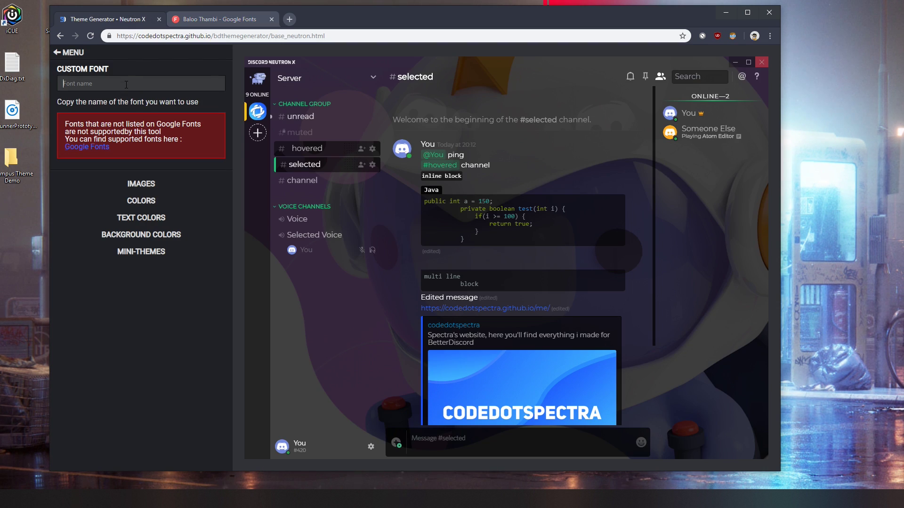
{"action": "key", "text": "ctrl+v"}
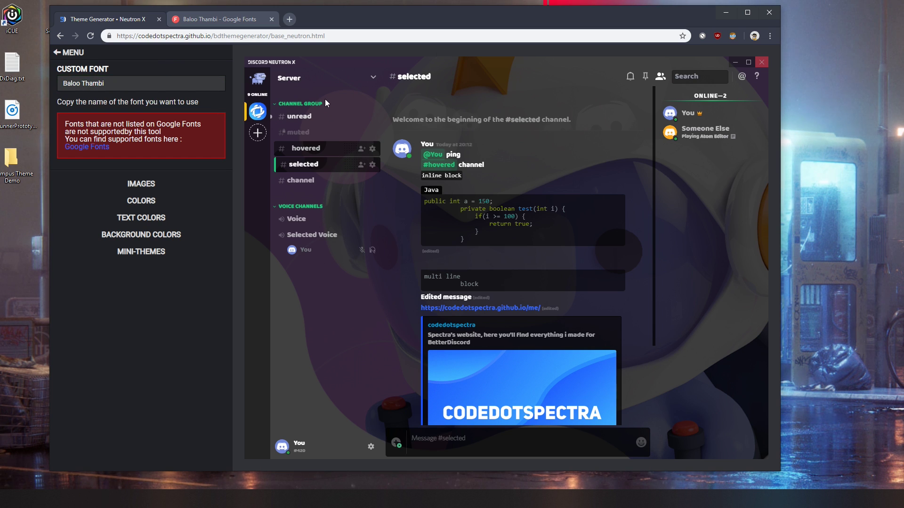
{"action": "left_click", "coordinate": [55, 52]}
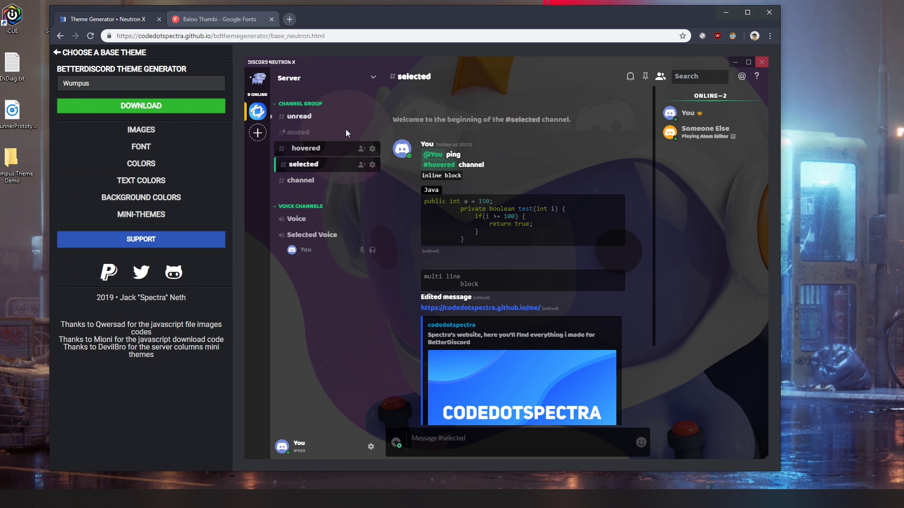
Step: Open COLORS and try a lighter Primary 1 colour, closing the picker without applying
{"action": "left_click", "coordinate": [159, 164]}
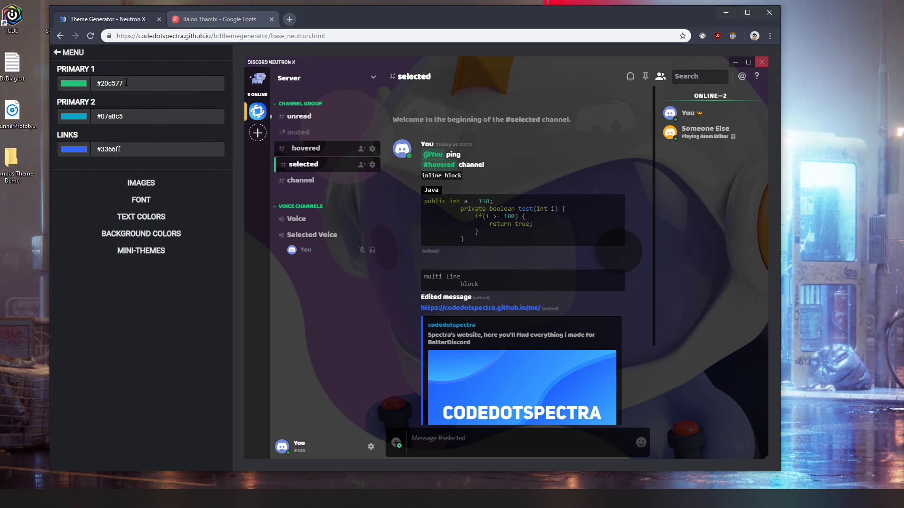
{"action": "left_click", "coordinate": [67, 84]}
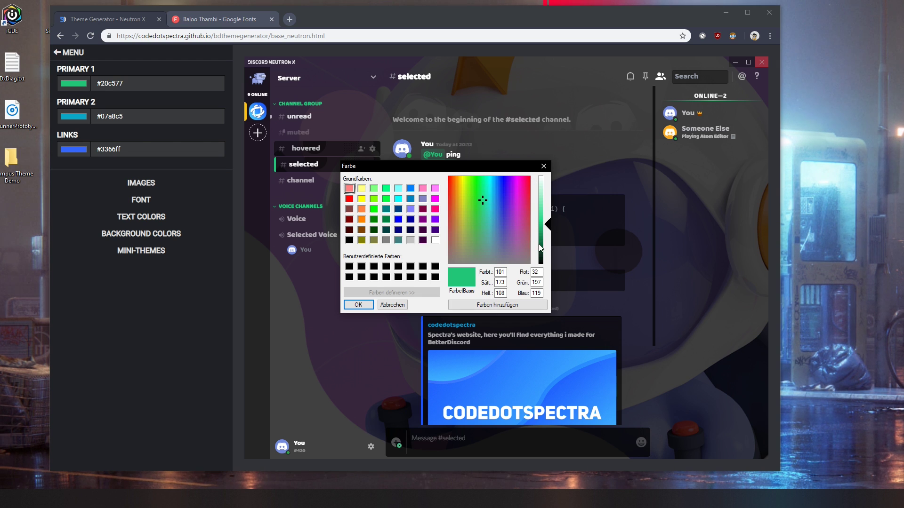
{"action": "left_click_drag", "start_coordinate": [539, 244], "coordinate": [546, 193]}
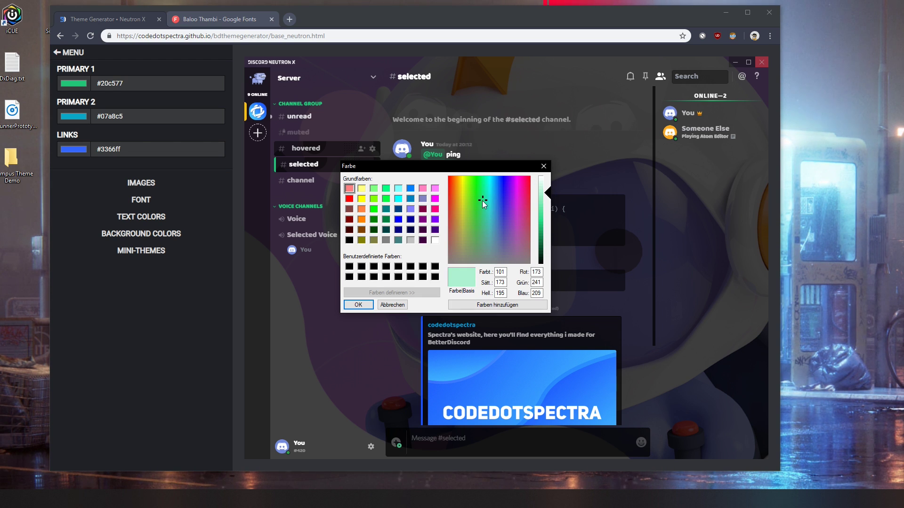
{"action": "left_click_drag", "start_coordinate": [482, 201], "coordinate": [484, 202]}
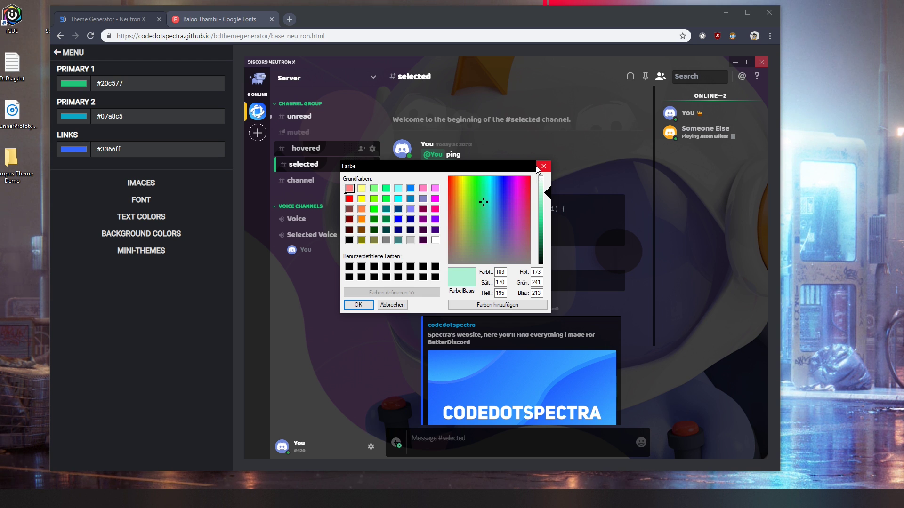
{"action": "left_click", "coordinate": [543, 166]}
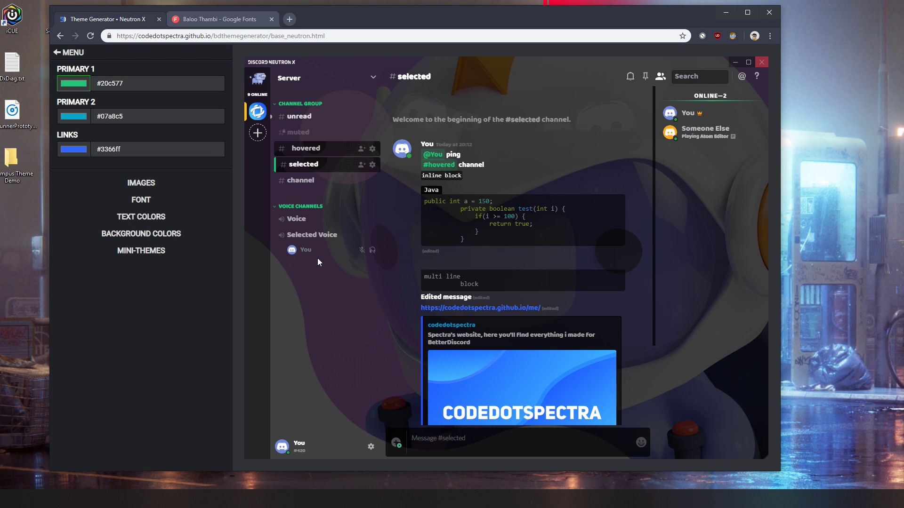
Step: Set Primary 1 to pink #ff80c0
{"action": "left_click", "coordinate": [59, 88]}
{"action": "left_click_drag", "start_coordinate": [136, 12], "coordinate": [590, 150]}
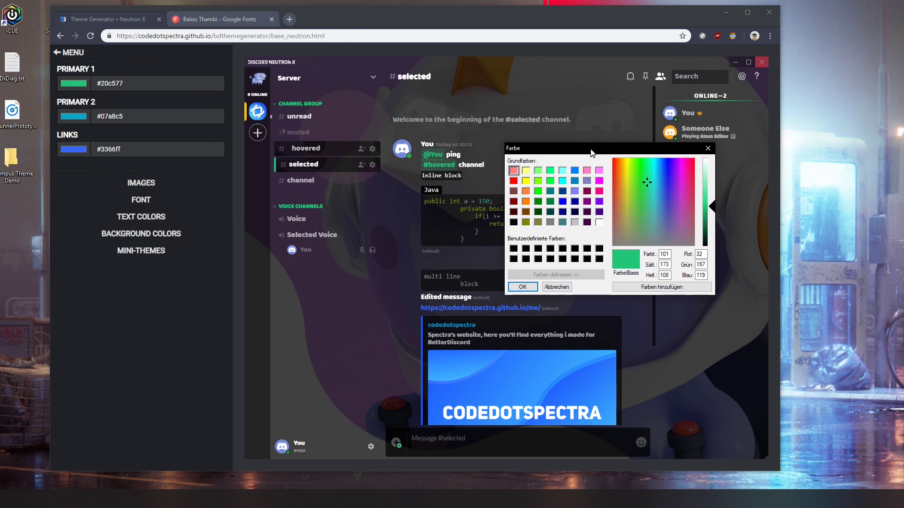
{"action": "mouse_move", "coordinate": [537, 152]}
{"action": "left_mouse_down"}
{"action": "mouse_move", "coordinate": [659, 184]}
{"action": "mouse_move", "coordinate": [454, 162]}
{"action": "mouse_move", "coordinate": [544, 162]}
{"action": "mouse_move", "coordinate": [524, 161]}
{"action": "left_mouse_up"}
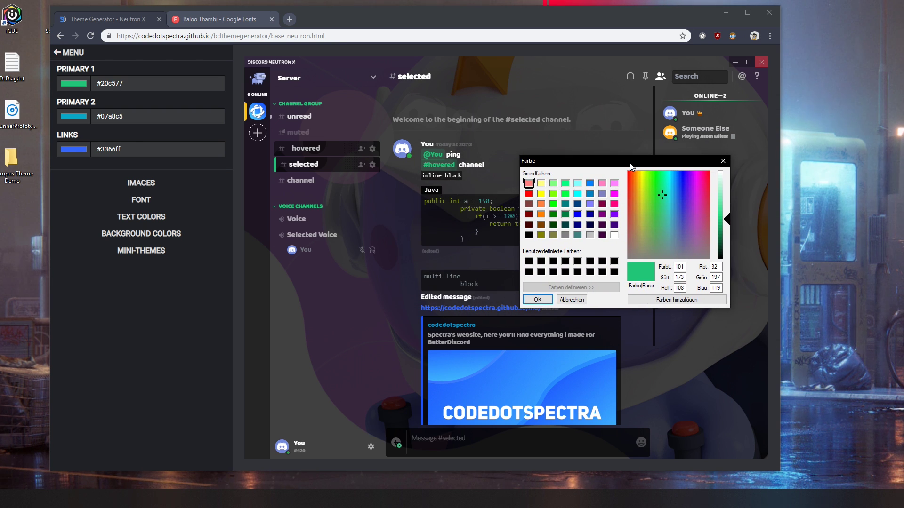
{"action": "left_click", "coordinate": [602, 183]}
{"action": "left_click", "coordinate": [536, 300]}
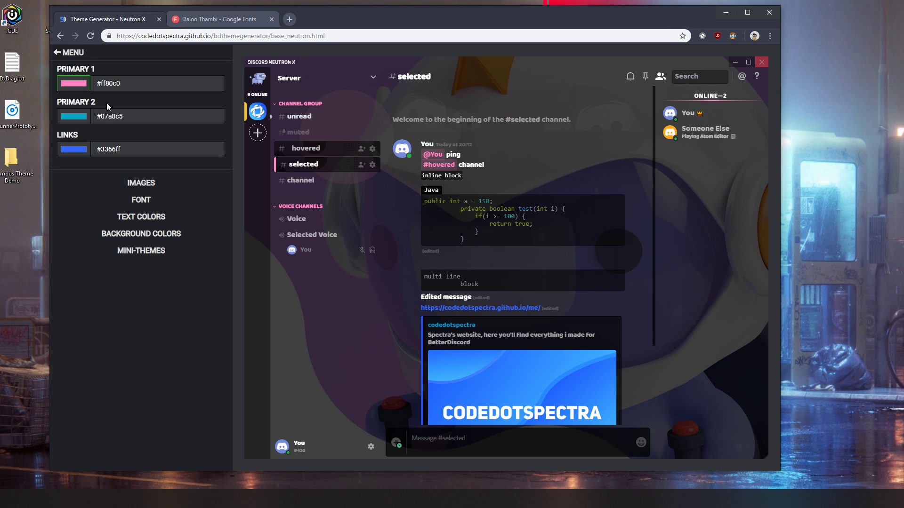
Step: Set Primary 2 to lavender #8080ff
{"action": "left_click", "coordinate": [82, 122]}
{"action": "left_click_drag", "start_coordinate": [125, 12], "coordinate": [650, 142]}
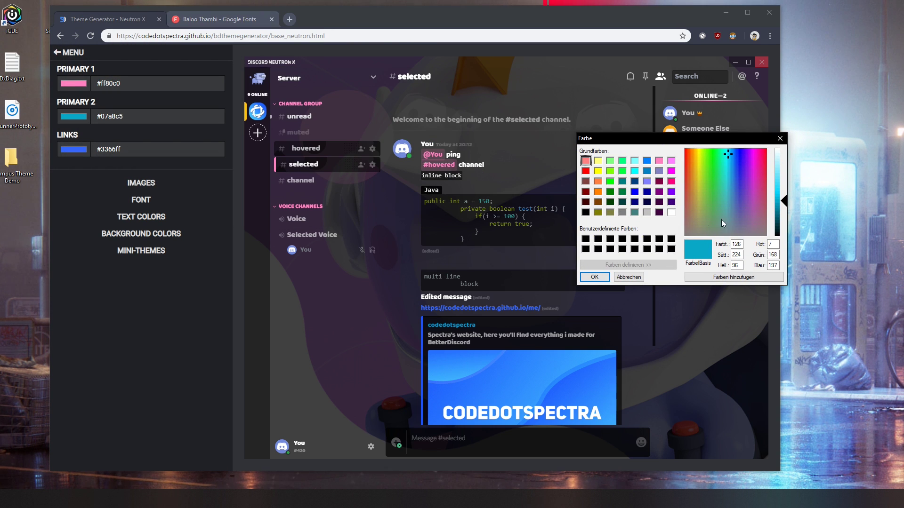
{"action": "left_click", "coordinate": [649, 183]}
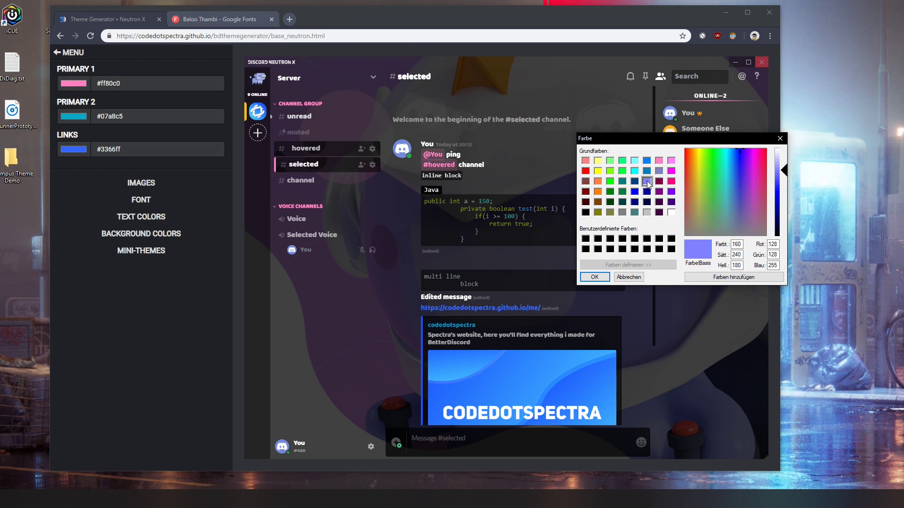
{"action": "left_click", "coordinate": [595, 277]}
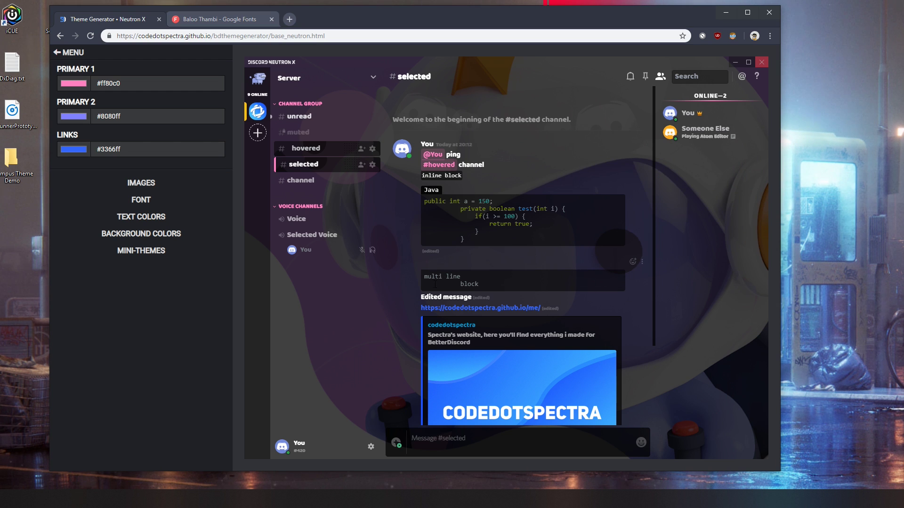
Step: Make the Links colour orange #ff8040 and go back to the main menu
{"action": "left_click", "coordinate": [70, 149]}
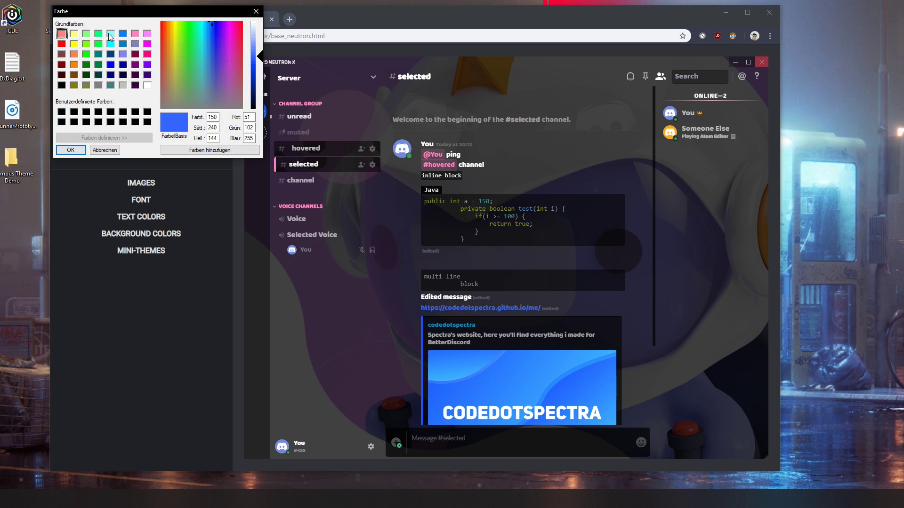
{"action": "left_click_drag", "start_coordinate": [102, 15], "coordinate": [607, 117]}
{"action": "left_click", "coordinate": [578, 158]}
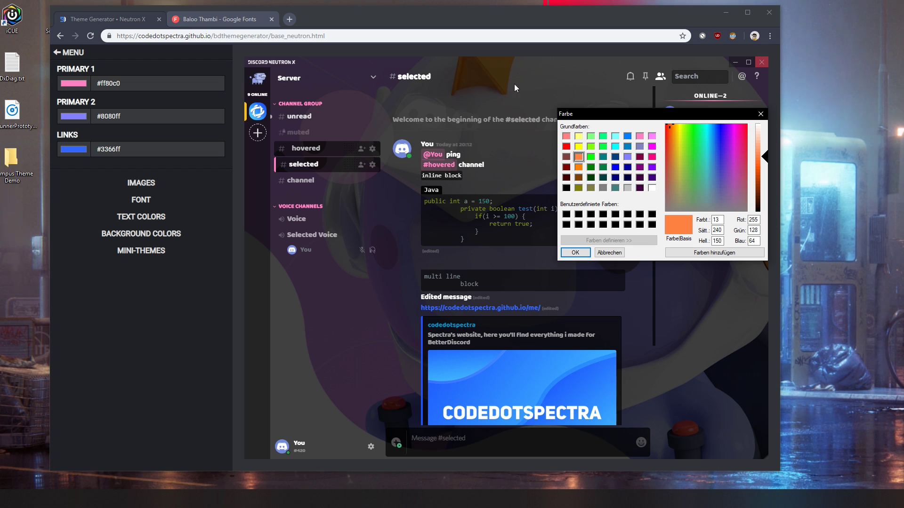
{"action": "left_click", "coordinate": [575, 253]}
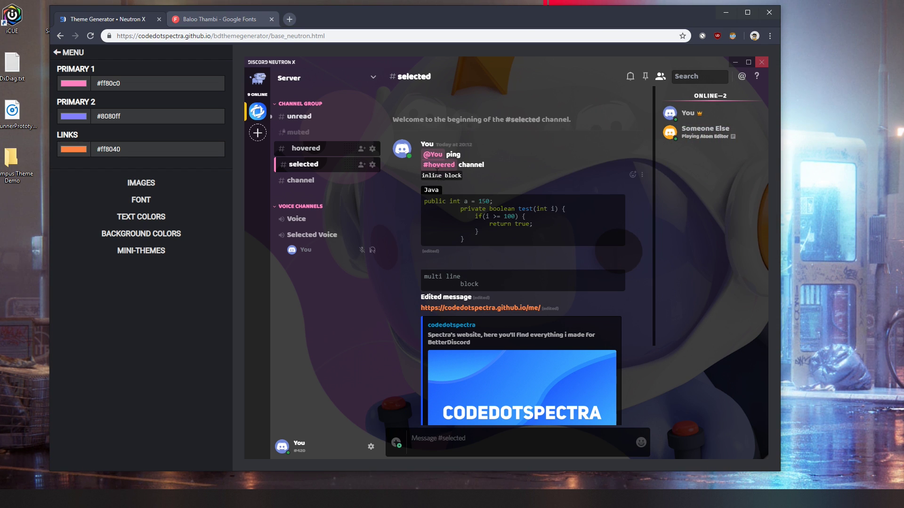
{"action": "left_click", "coordinate": [71, 52]}
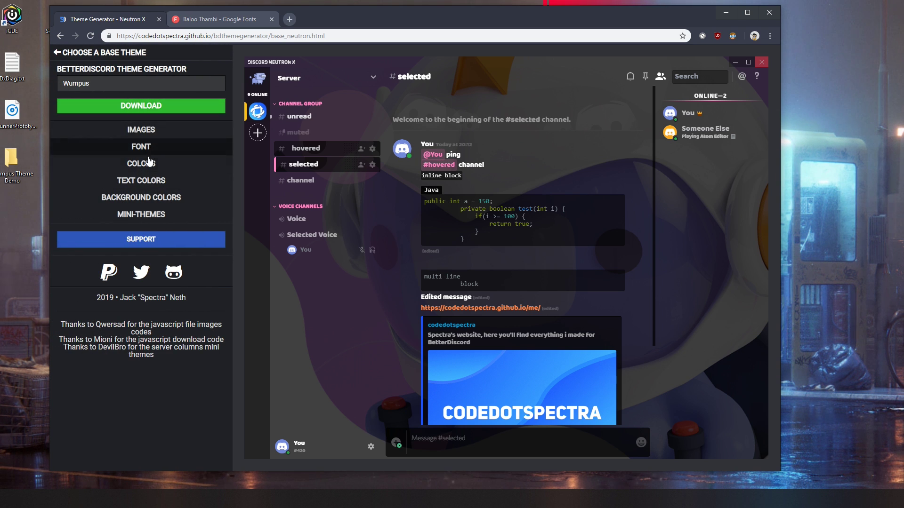
Step: In Text Colors, keep Chat text white #ffffff after briefly trying green
{"action": "left_click", "coordinate": [157, 186]}
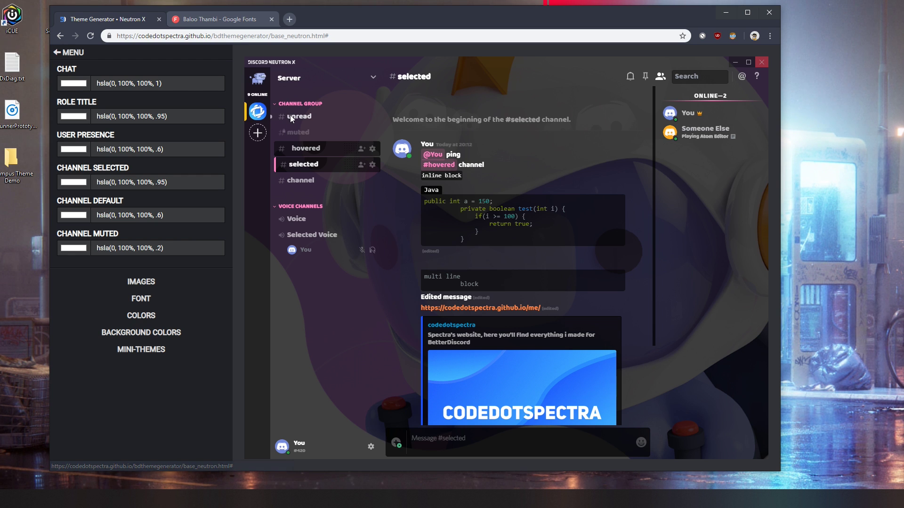
{"action": "left_click", "coordinate": [73, 84]}
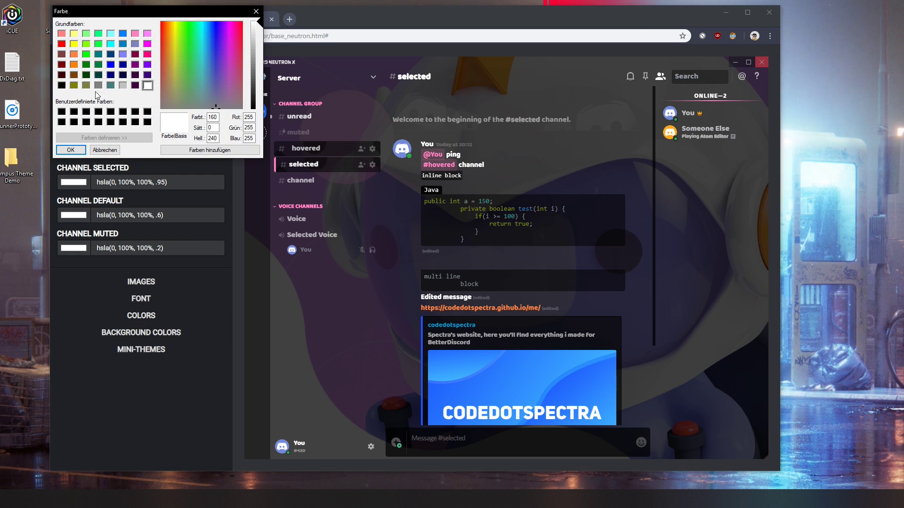
{"action": "left_click", "coordinate": [98, 34]}
{"action": "left_click", "coordinate": [70, 150]}
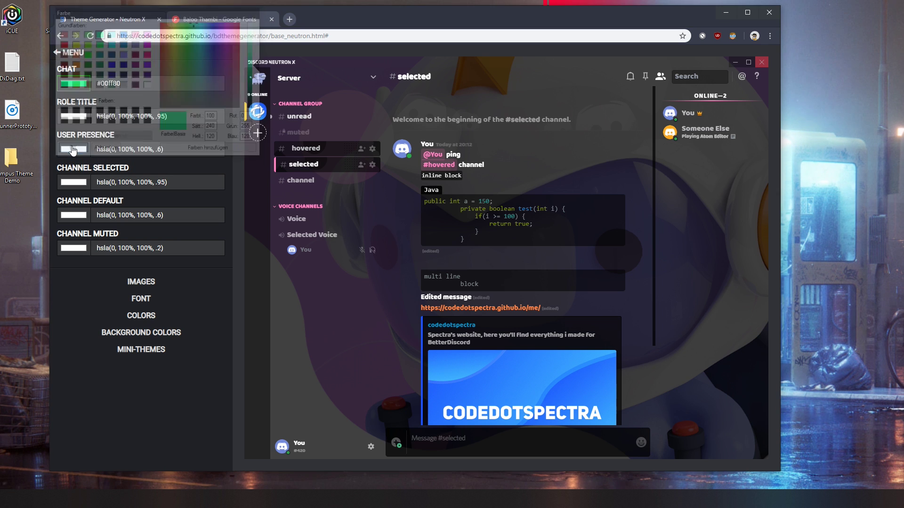
{"action": "scroll", "coordinate": [607, 387], "scroll_direction": "down", "scroll_amount": 2}
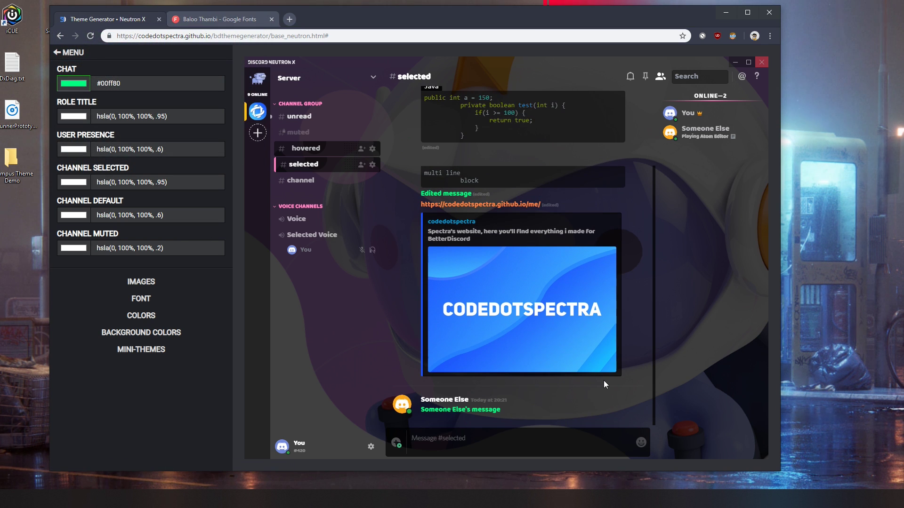
{"action": "scroll", "coordinate": [585, 398], "scroll_direction": "up", "scroll_amount": 3}
{"action": "scroll", "coordinate": [585, 397], "scroll_direction": "down", "scroll_amount": 3}
{"action": "left_click", "coordinate": [78, 84]}
{"action": "left_click", "coordinate": [148, 85]}
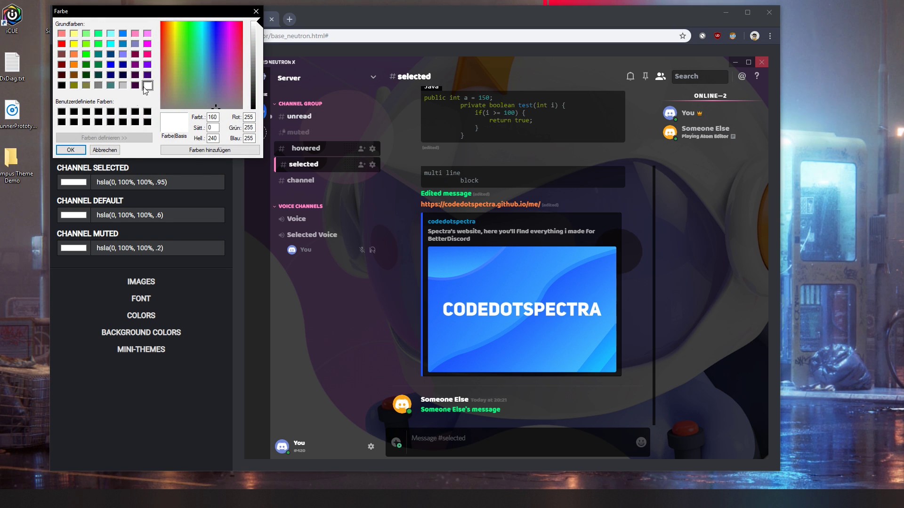
{"action": "left_click", "coordinate": [73, 153]}
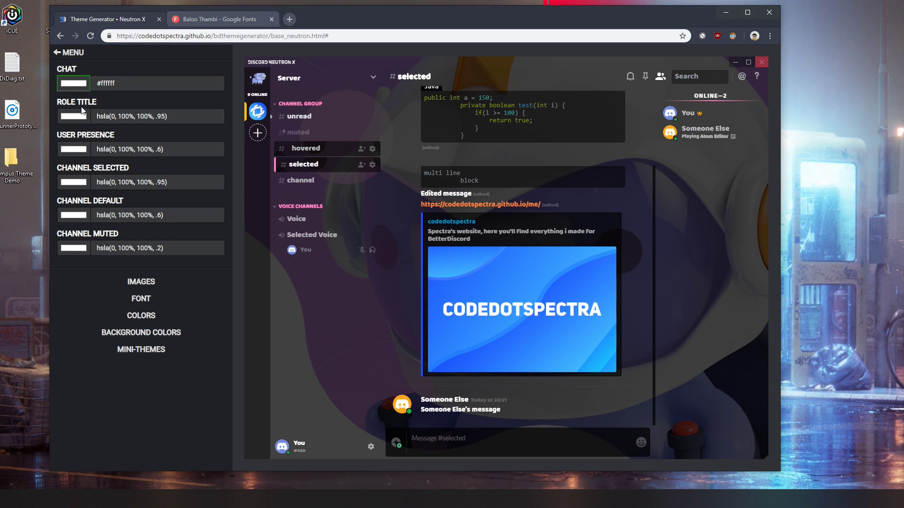
Step: Set Role Title to pink #ff80c0, leaving Channel Selected text unchanged
{"action": "left_click", "coordinate": [76, 117]}
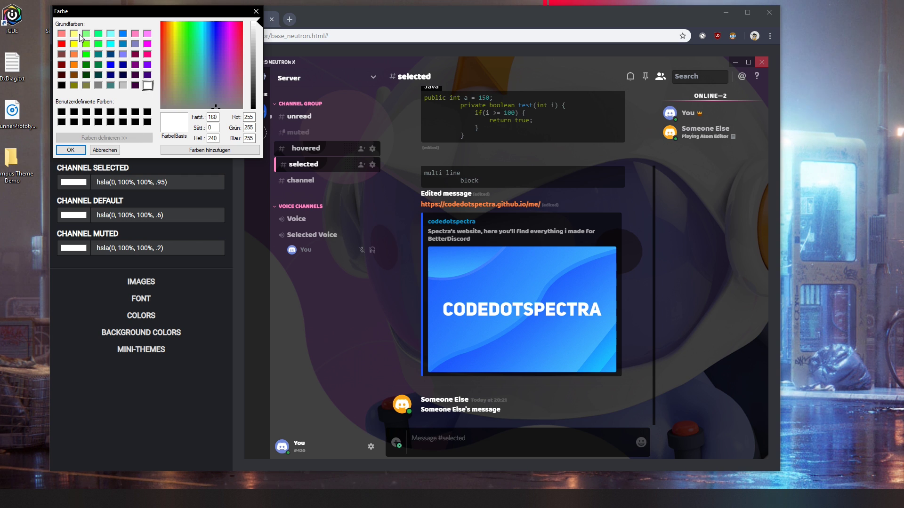
{"action": "left_click", "coordinate": [70, 150]}
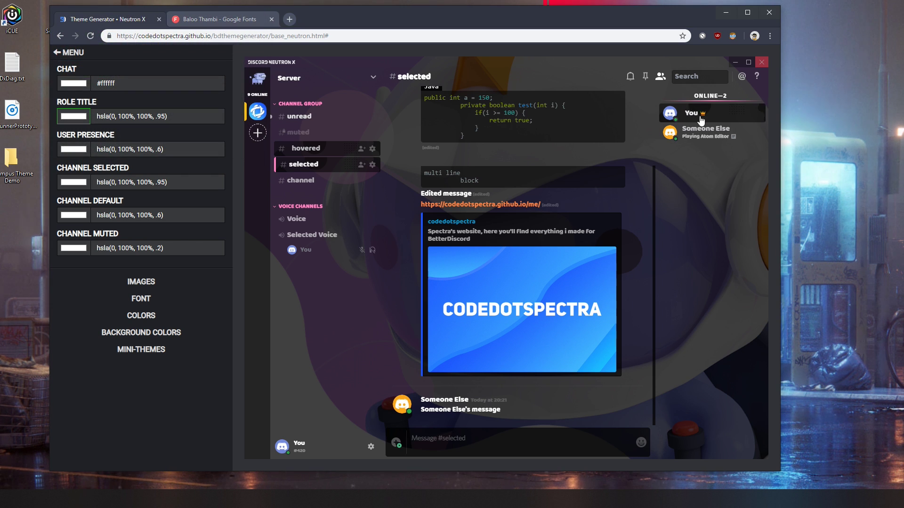
{"action": "left_click", "coordinate": [73, 120]}
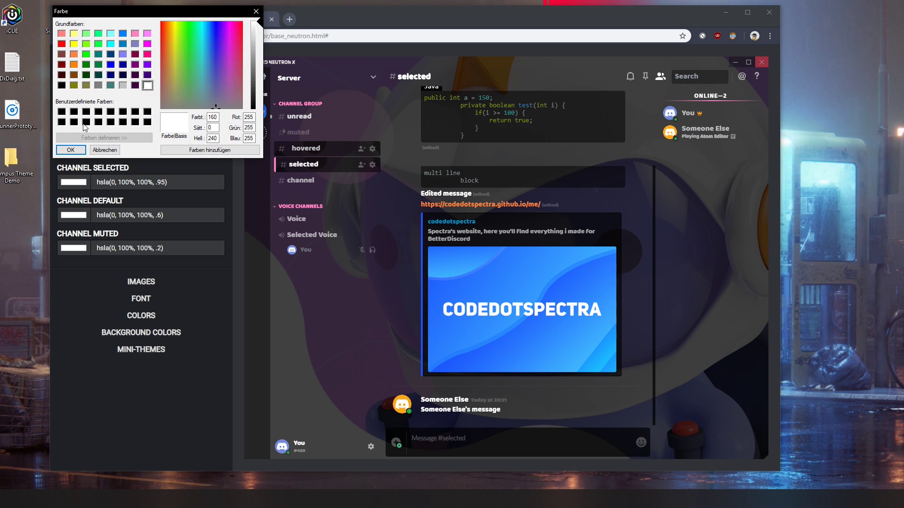
{"action": "left_click", "coordinate": [135, 33]}
{"action": "left_click", "coordinate": [70, 150]}
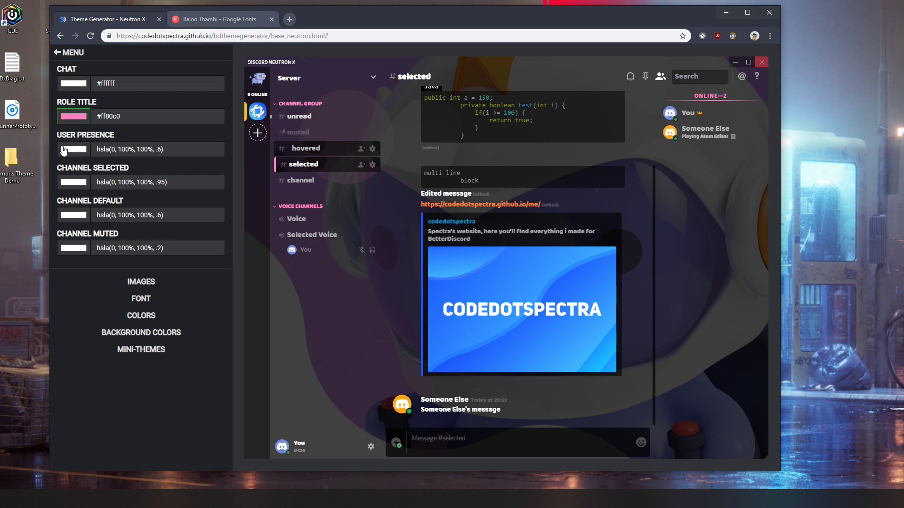
{"action": "left_click", "coordinate": [73, 182]}
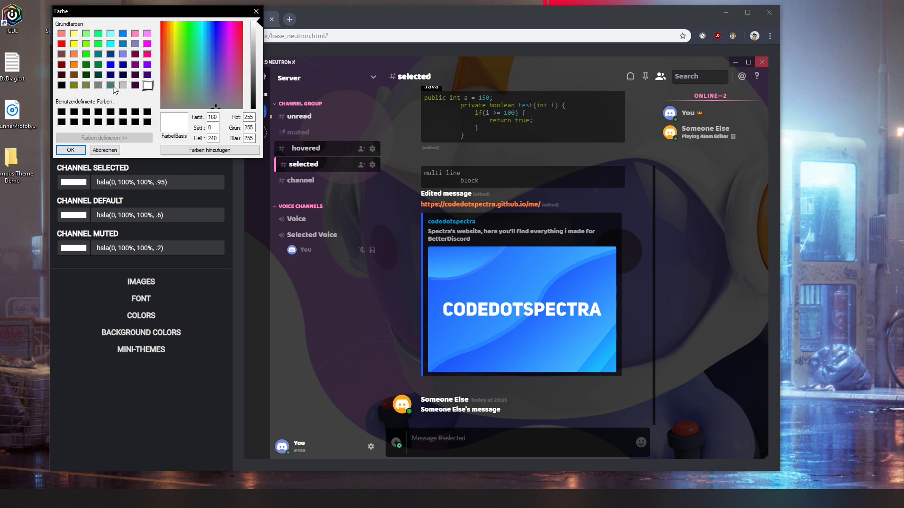
{"action": "left_click", "coordinate": [115, 151]}
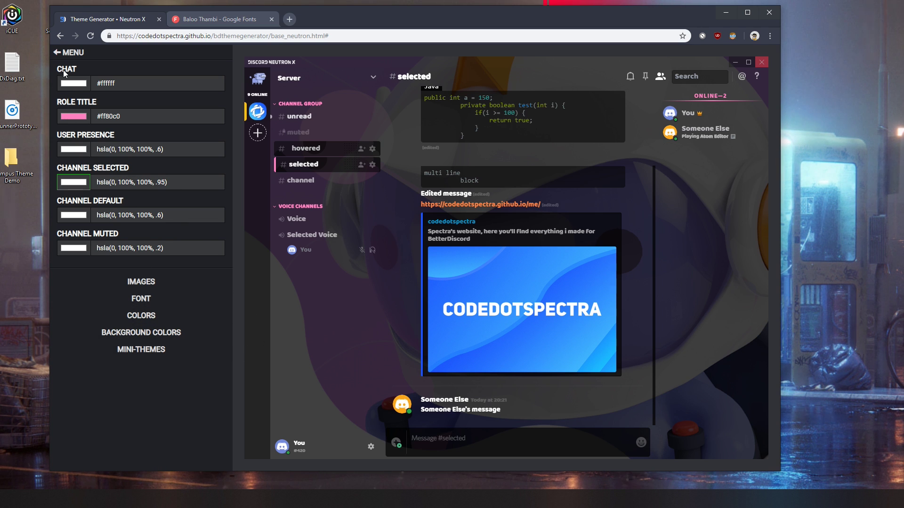
Step: Open Background Colors and set the brightest background and Background 02 to pink
{"action": "left_click", "coordinate": [70, 53]}
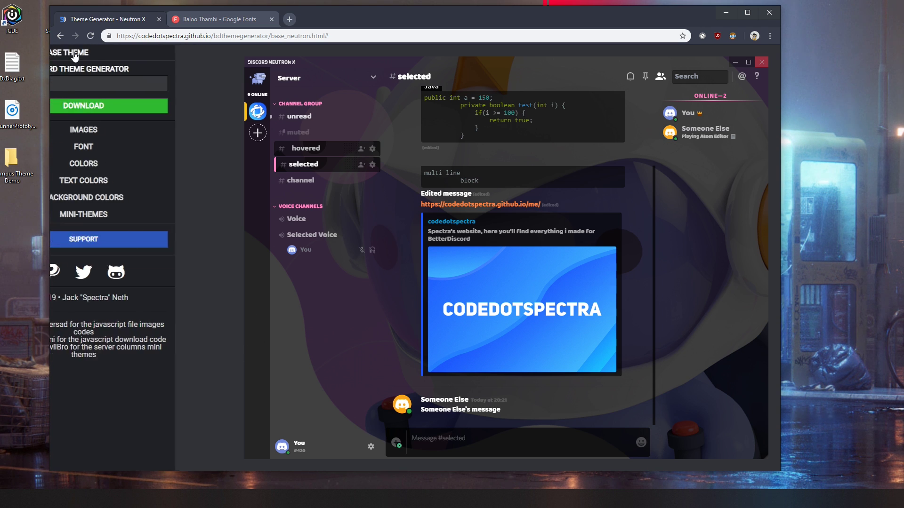
{"action": "left_click", "coordinate": [138, 200]}
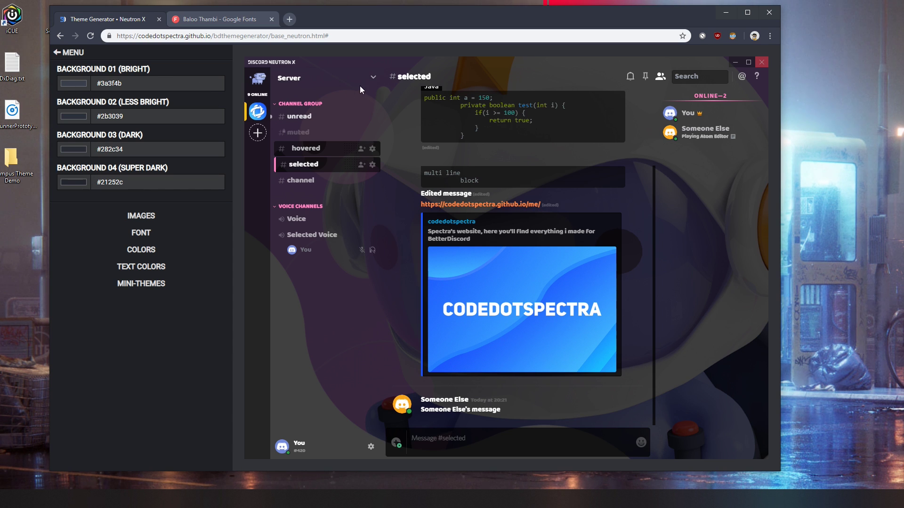
{"action": "left_click", "coordinate": [75, 85]}
{"action": "left_click", "coordinate": [135, 34]}
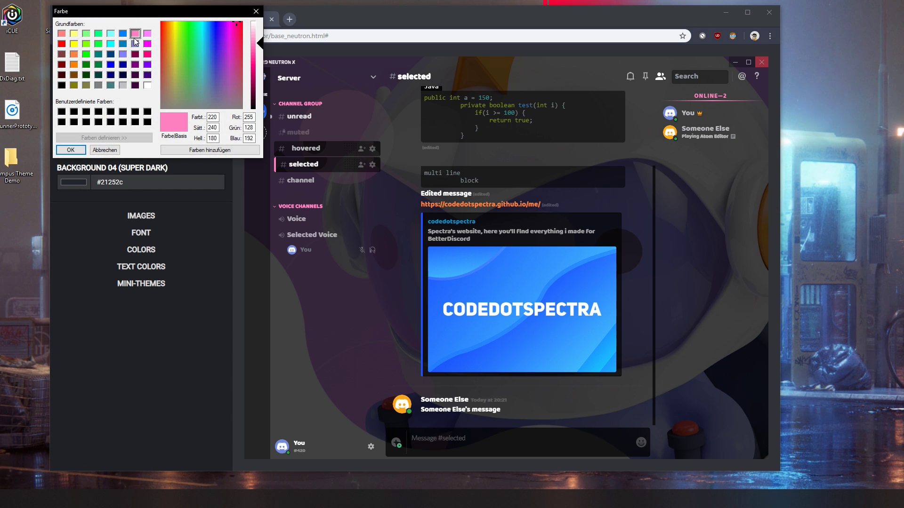
{"action": "left_click", "coordinate": [70, 156]}
{"action": "left_click", "coordinate": [70, 118]}
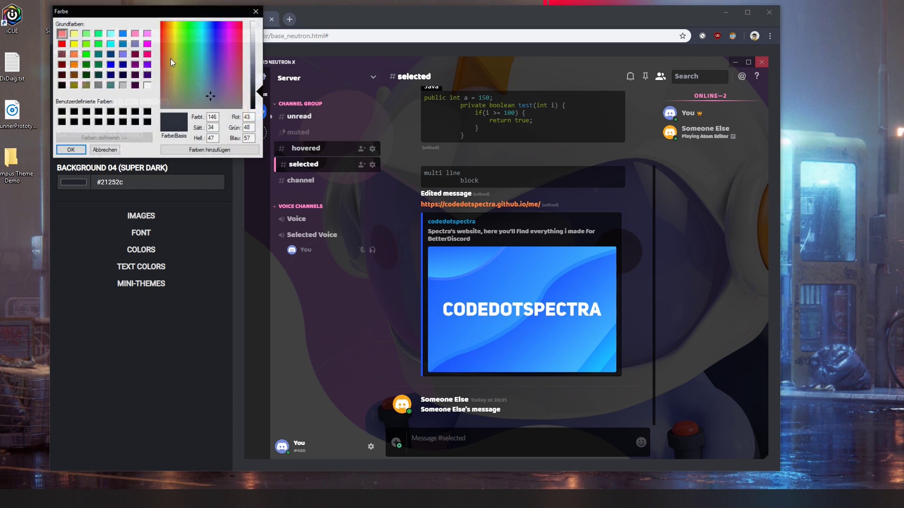
{"action": "left_click", "coordinate": [136, 34]}
{"action": "left_click", "coordinate": [70, 149]}
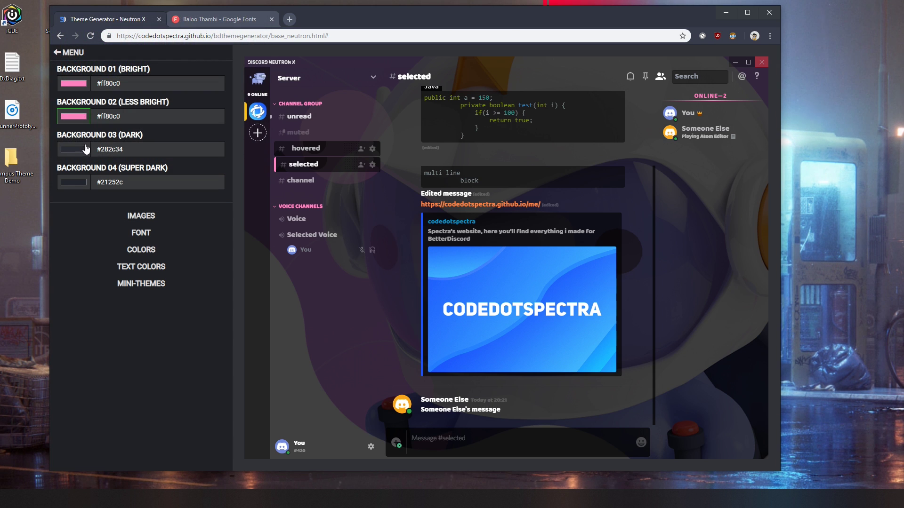
Step: Set Background 03 and Background 04 to pink as well
{"action": "left_click", "coordinate": [73, 148]}
{"action": "left_click", "coordinate": [135, 35]}
{"action": "left_click", "coordinate": [72, 148]}
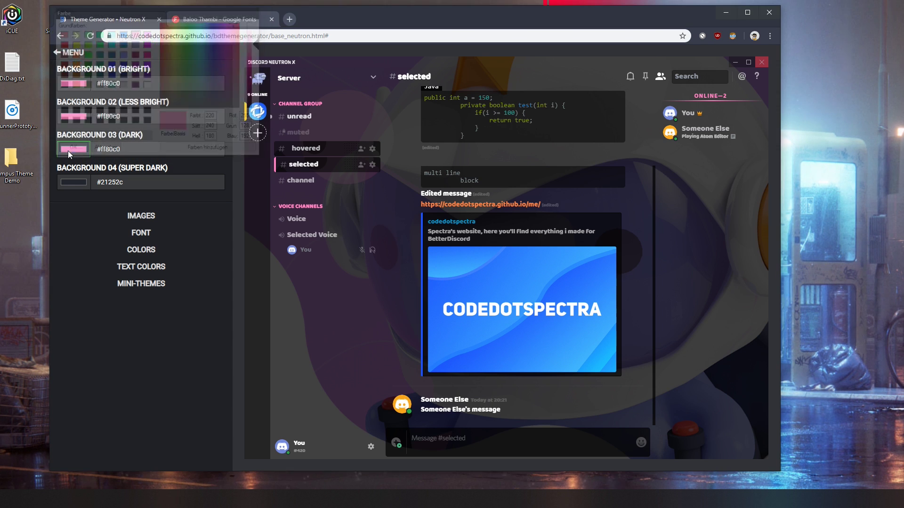
{"action": "left_click", "coordinate": [76, 185]}
{"action": "left_click", "coordinate": [135, 35]}
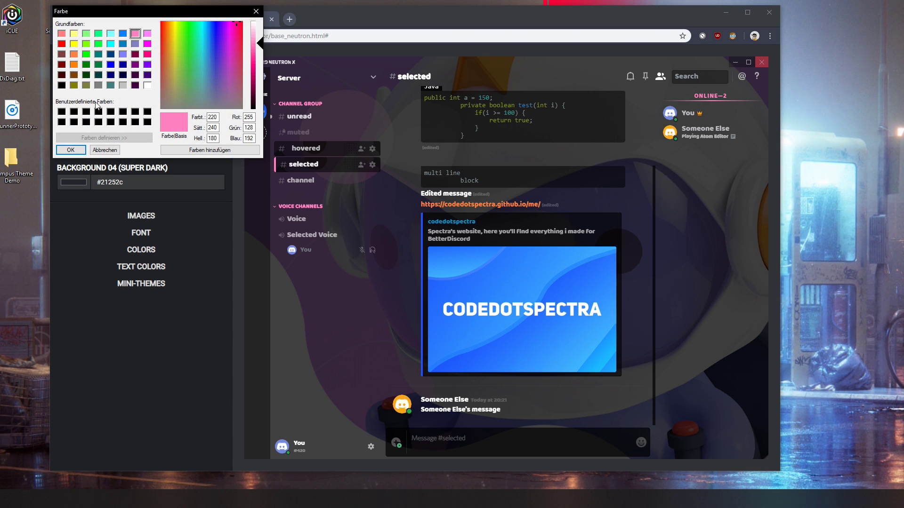
{"action": "left_click", "coordinate": [71, 149]}
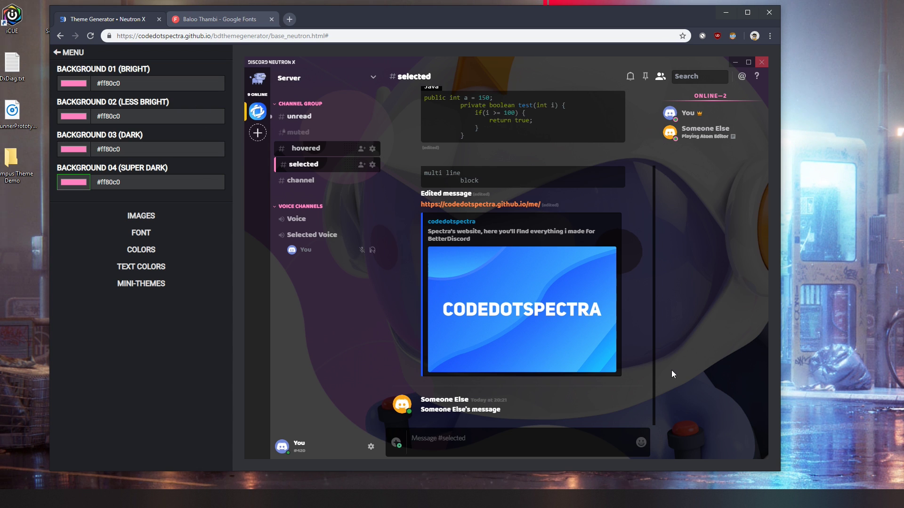
Step: Check the text colours, then return to Background Colors and set the first backgrounds to black #000000
{"action": "left_click", "coordinate": [223, 267]}
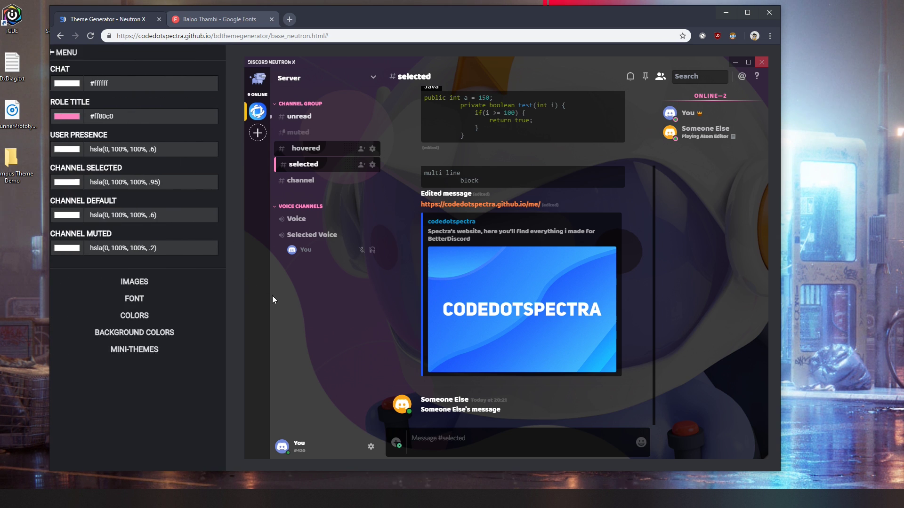
{"action": "left_click", "coordinate": [66, 52]}
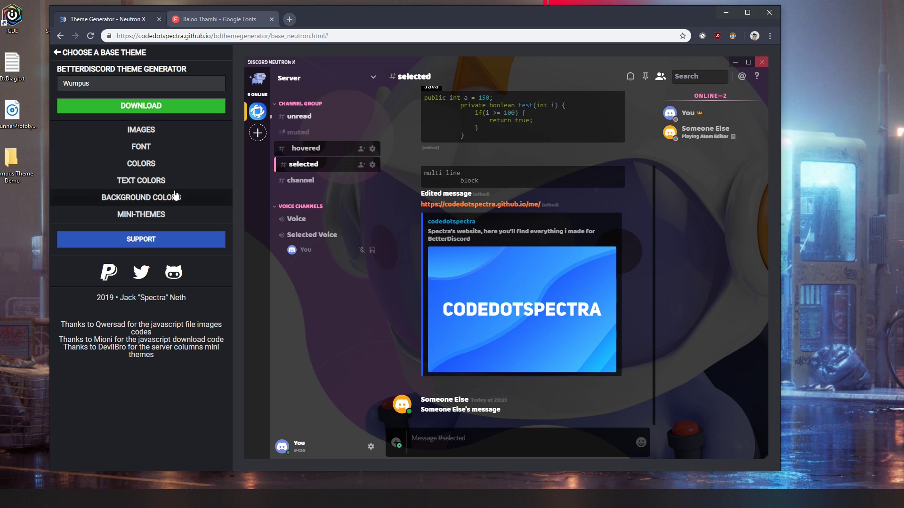
{"action": "left_click", "coordinate": [157, 198]}
{"action": "left_click", "coordinate": [79, 92]}
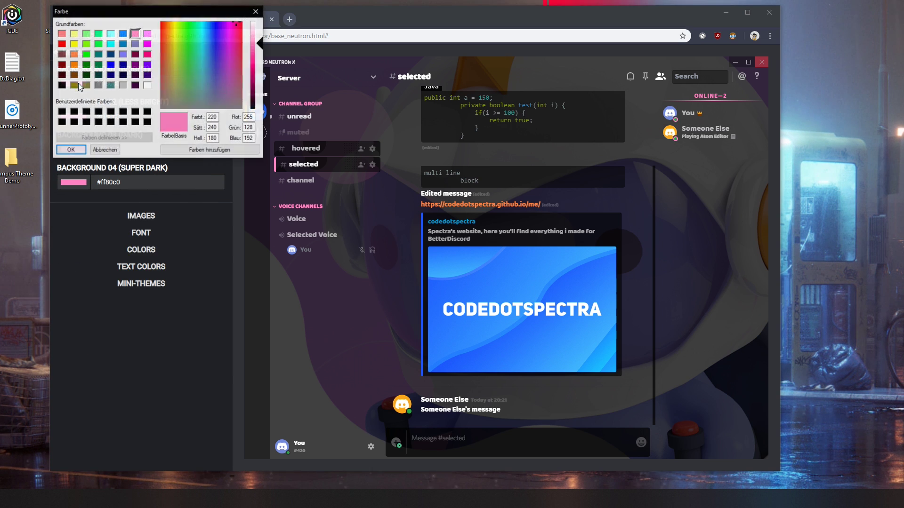
{"action": "left_click", "coordinate": [62, 86]}
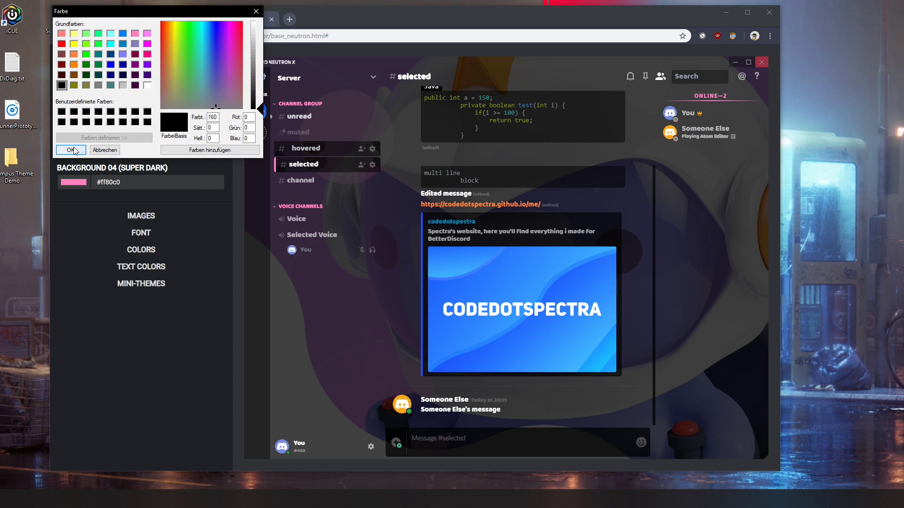
{"action": "left_click", "coordinate": [74, 151]}
{"action": "left_click", "coordinate": [73, 149]}
{"action": "left_click", "coordinate": [62, 85]}
{"action": "left_click", "coordinate": [69, 151]}
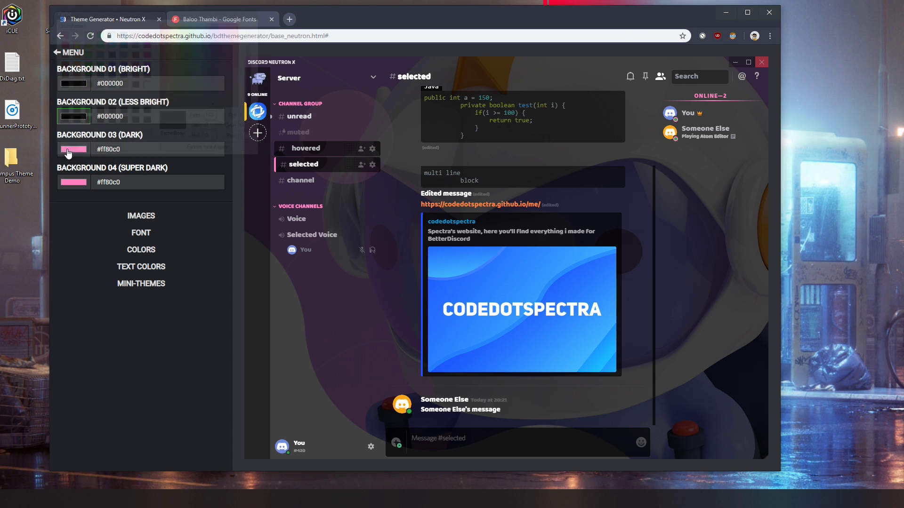
Step: Set Background 03 and Background 04 to black and return to the main theme menu
{"action": "left_click", "coordinate": [61, 85]}
{"action": "left_click", "coordinate": [71, 149]}
{"action": "left_click", "coordinate": [74, 184]}
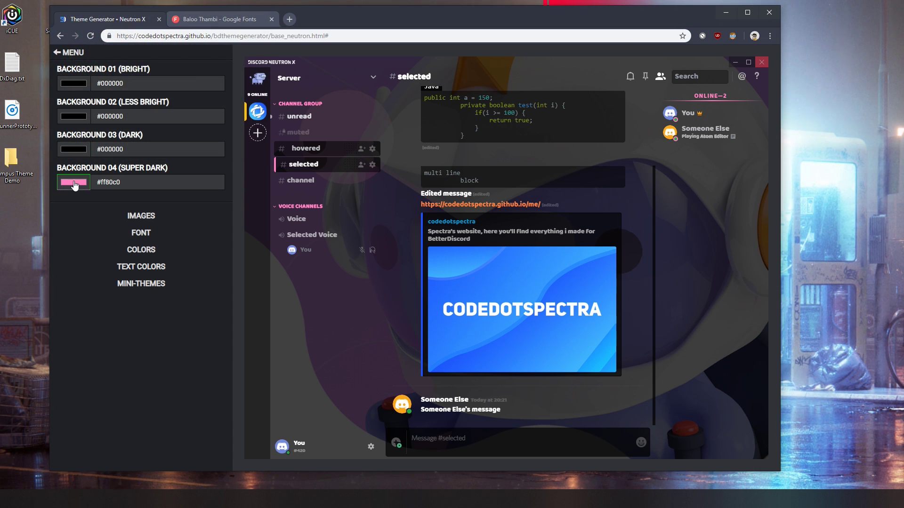
{"action": "left_click", "coordinate": [61, 85]}
{"action": "left_click", "coordinate": [70, 150]}
{"action": "left_click", "coordinate": [111, 213]}
{"action": "left_click", "coordinate": [60, 54]}
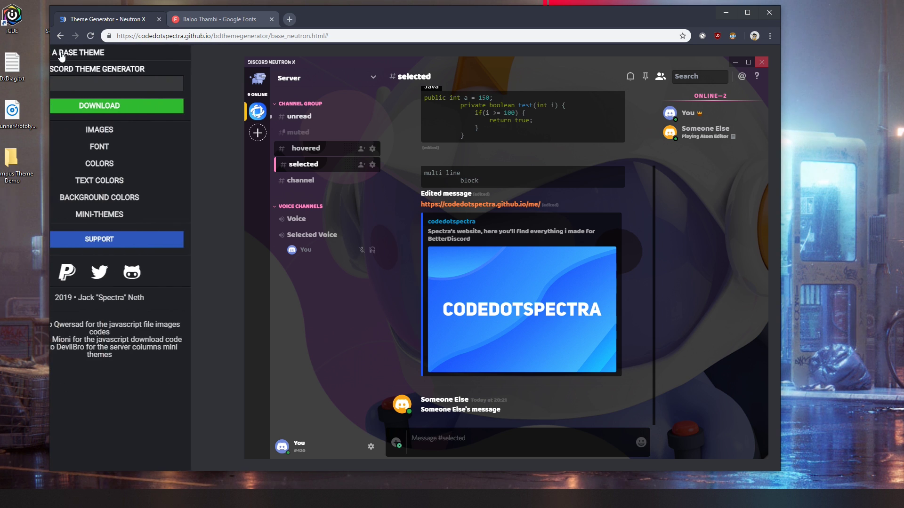
Step: In Mini-Themes, try Squared and Rounded status styles, then set Status Style back to Default
{"action": "left_click", "coordinate": [144, 217]}
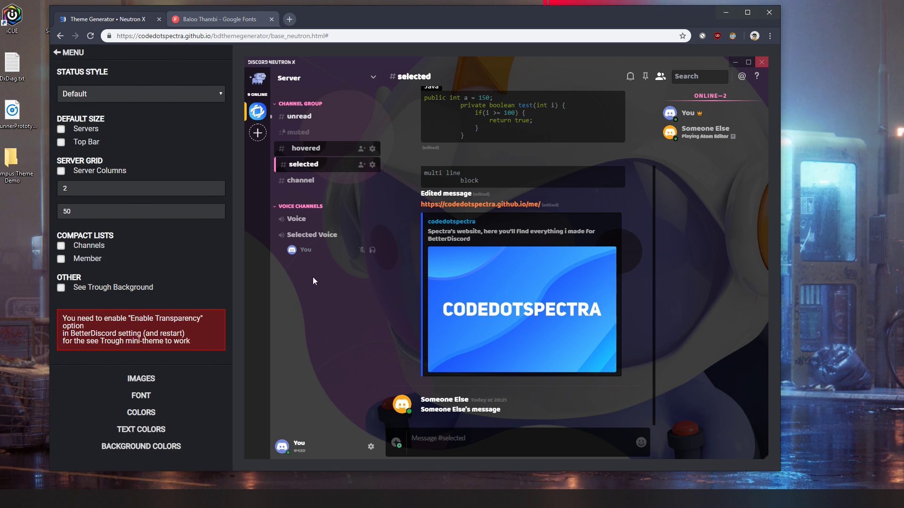
{"action": "left_click", "coordinate": [175, 96]}
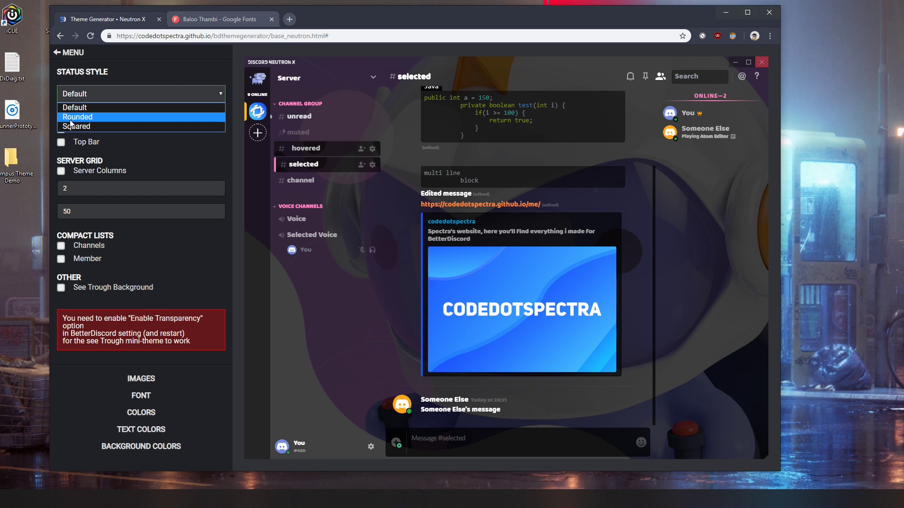
{"action": "left_click", "coordinate": [100, 128]}
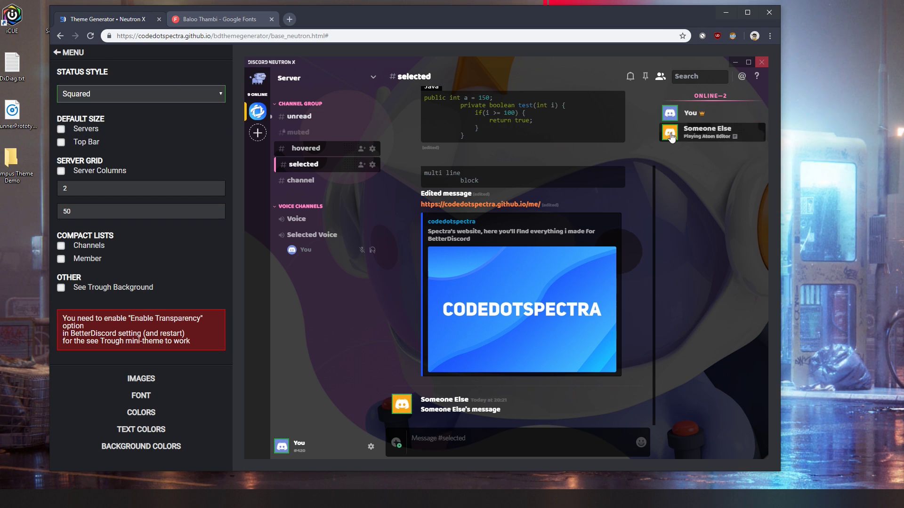
{"action": "left_click", "coordinate": [106, 94]}
{"action": "left_click", "coordinate": [106, 117]}
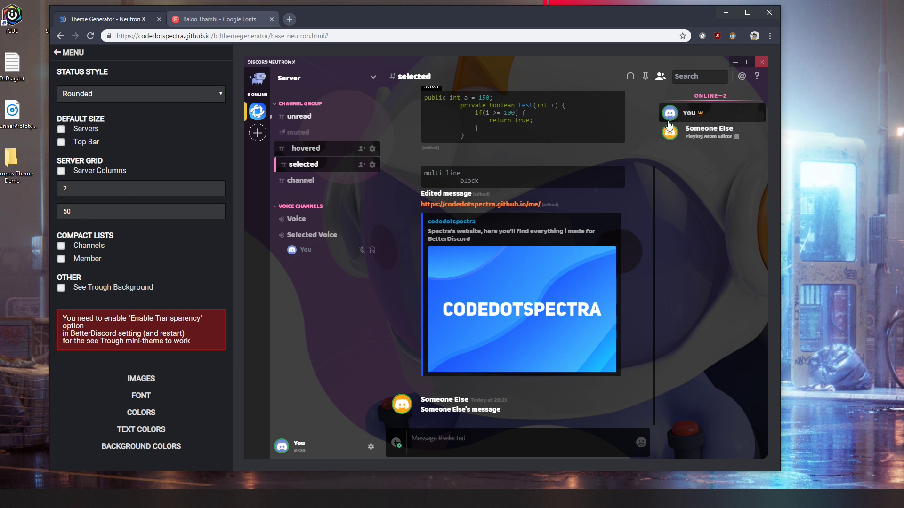
{"action": "left_click", "coordinate": [93, 92]}
{"action": "left_click", "coordinate": [85, 105]}
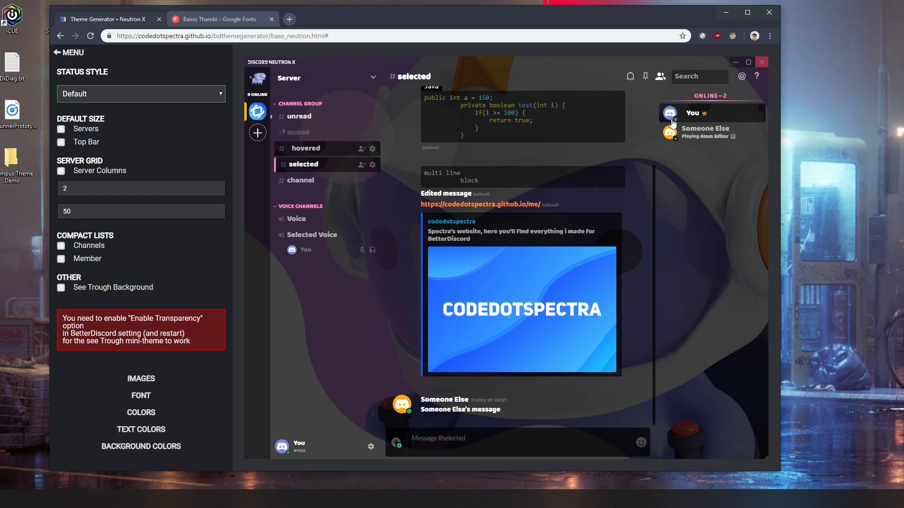
Step: Preview the wider server list and taller top bar, restore both, and turn Server Columns off
{"action": "left_click", "coordinate": [75, 134]}
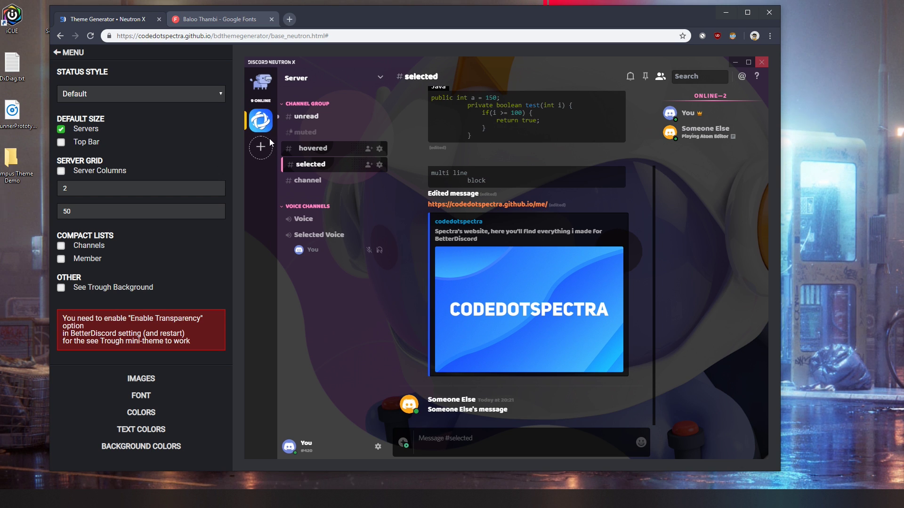
{"action": "left_click", "coordinate": [88, 130]}
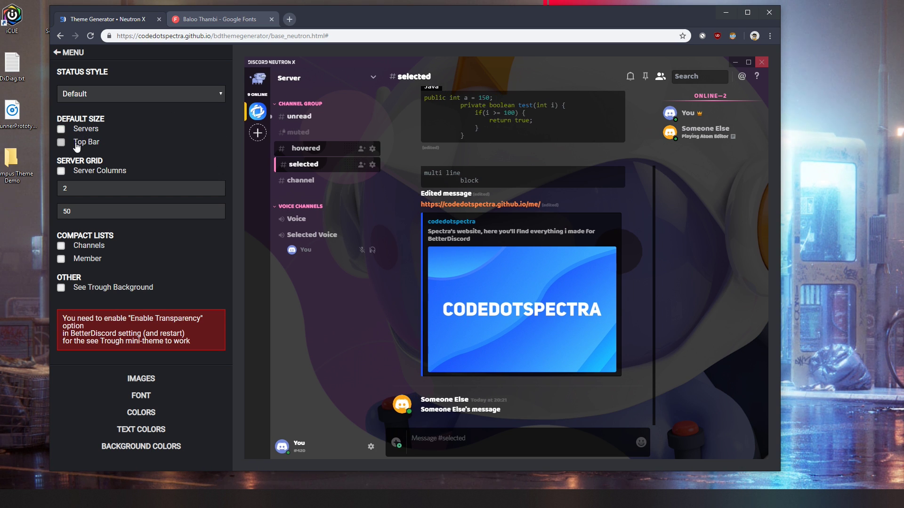
{"action": "left_click", "coordinate": [76, 146]}
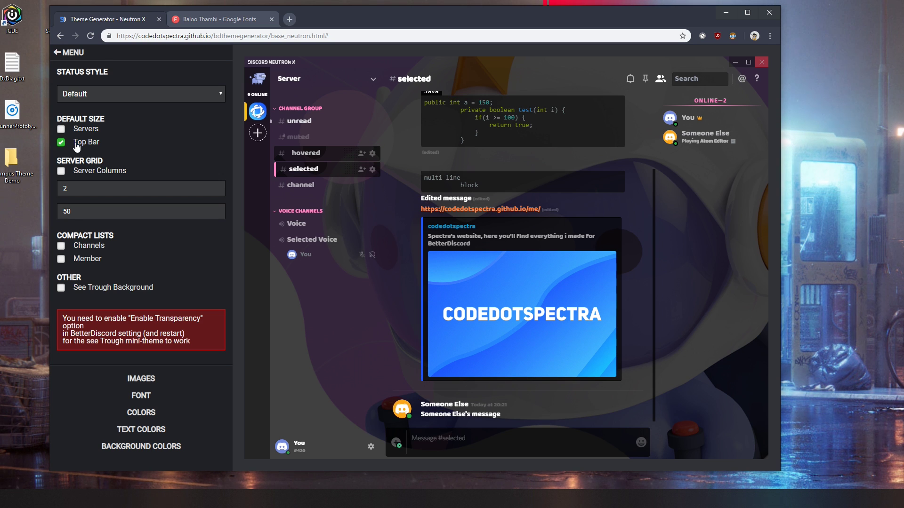
{"action": "left_click", "coordinate": [77, 145]}
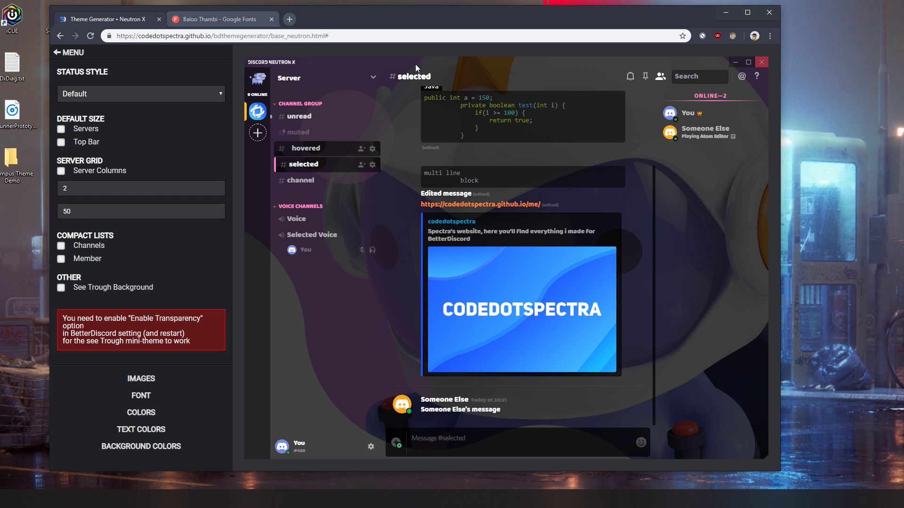
{"action": "left_click", "coordinate": [64, 146]}
{"action": "left_click", "coordinate": [63, 147]}
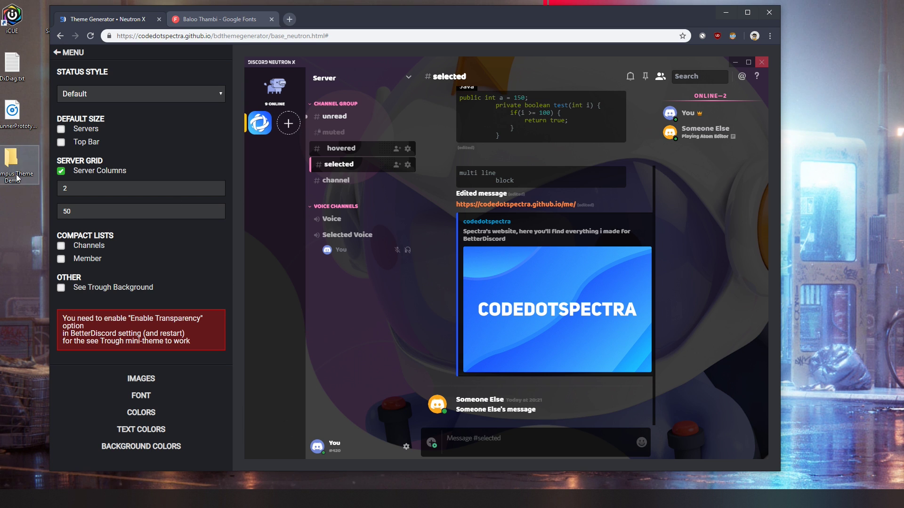
{"action": "left_click", "coordinate": [93, 171]}
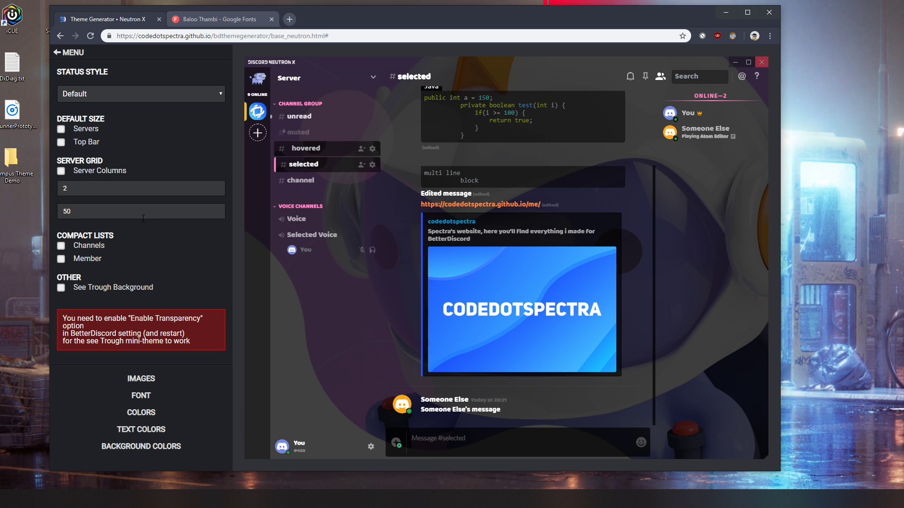
Step: Try compact member list and See Trough Background, leave both off, and keep Compact Lists Channels on
{"action": "left_click", "coordinate": [90, 248]}
{"action": "left_click", "coordinate": [94, 246]}
{"action": "left_click", "coordinate": [83, 259]}
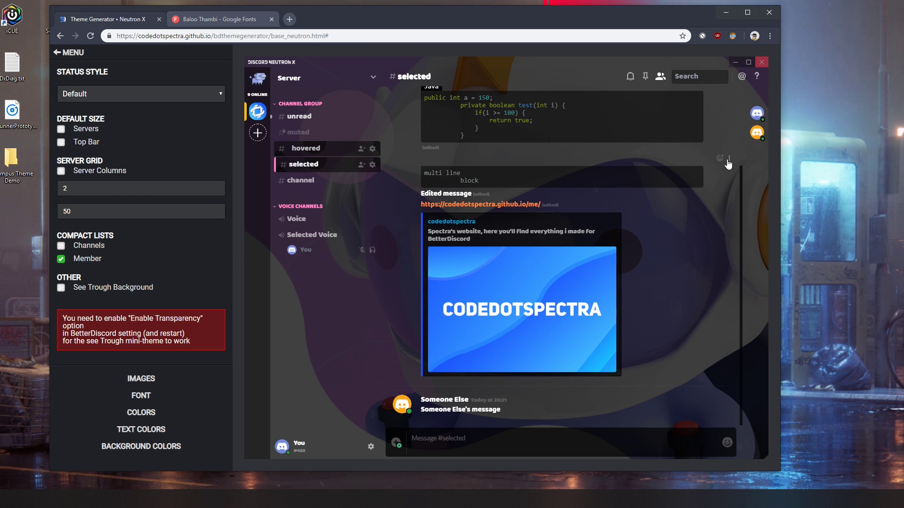
{"action": "mouse_move", "coordinate": [691, 168]}
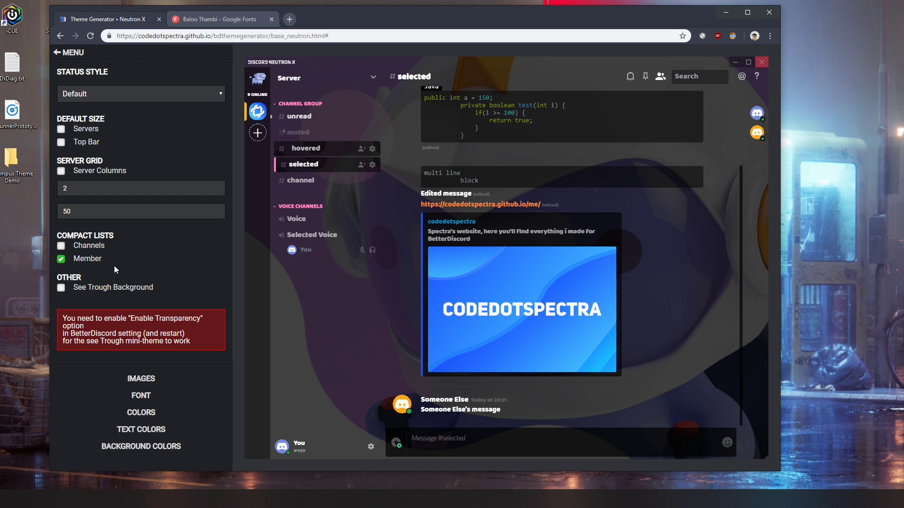
{"action": "left_click", "coordinate": [92, 262]}
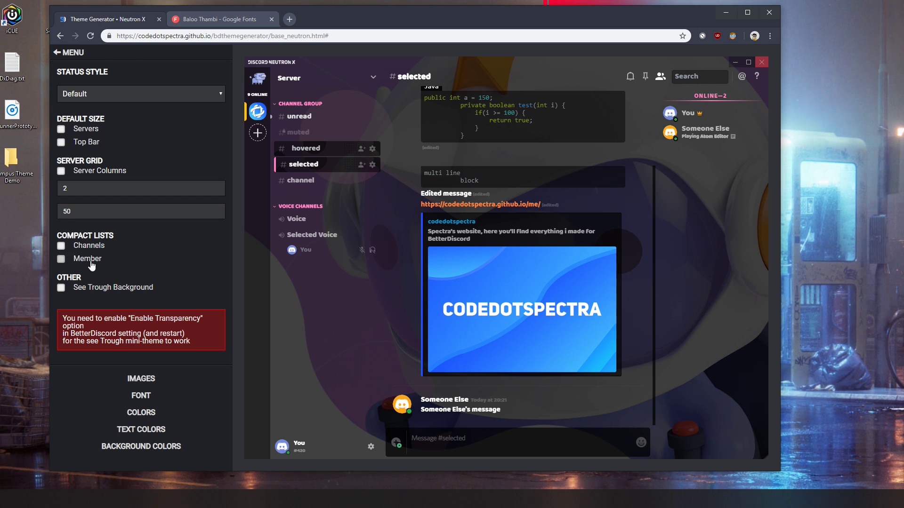
{"action": "left_click", "coordinate": [61, 289]}
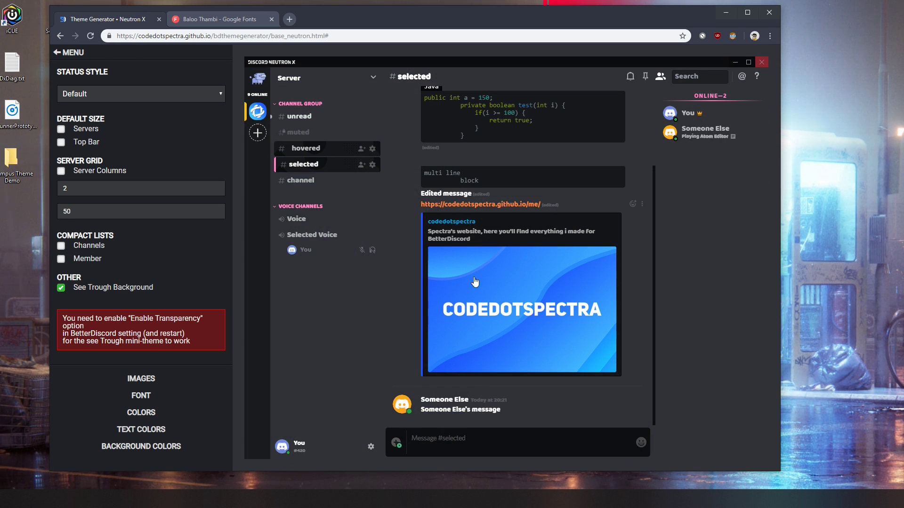
{"action": "left_click", "coordinate": [104, 288]}
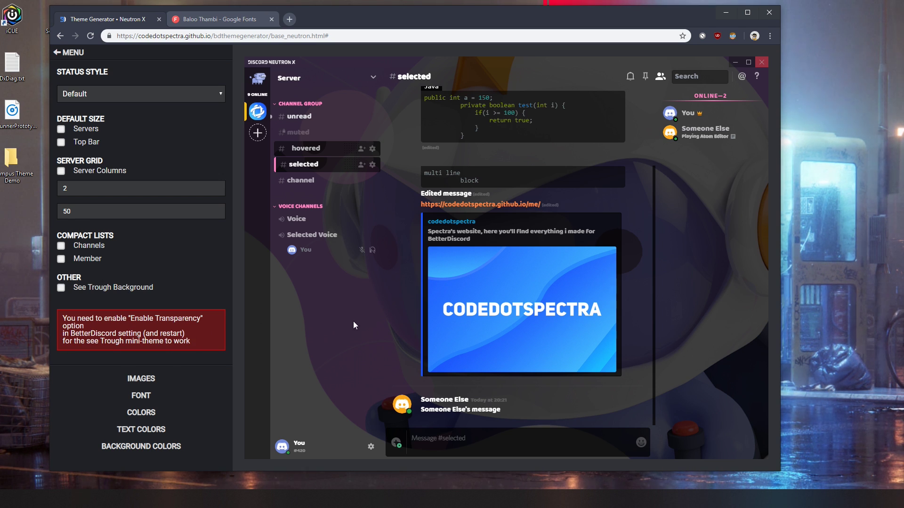
{"action": "left_click", "coordinate": [101, 247]}
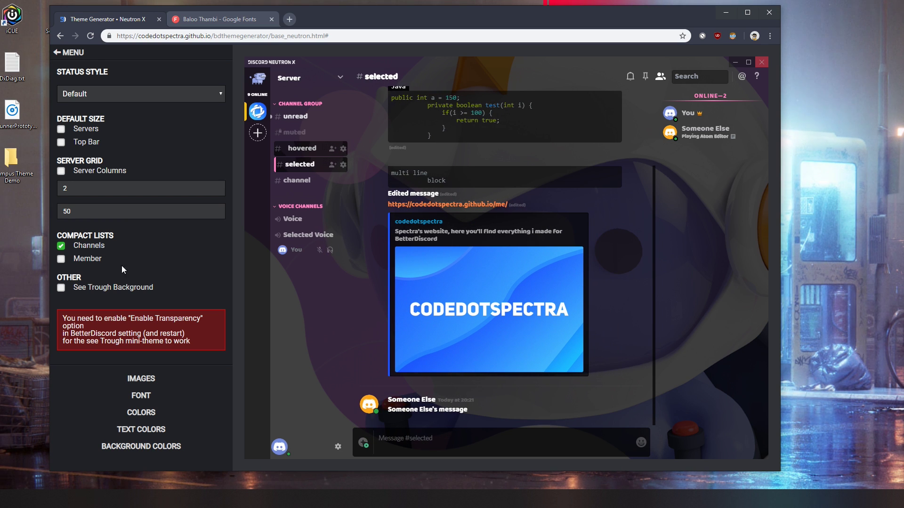
Step: Download the theme, save it to the desktop as Wumpus.theme.css, and minimise Chrome
{"action": "left_click", "coordinate": [70, 53]}
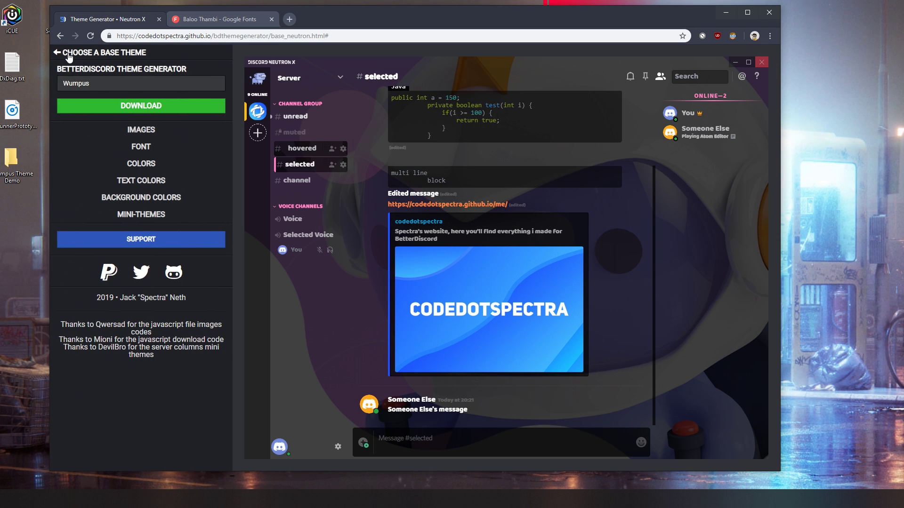
{"action": "left_click", "coordinate": [128, 112]}
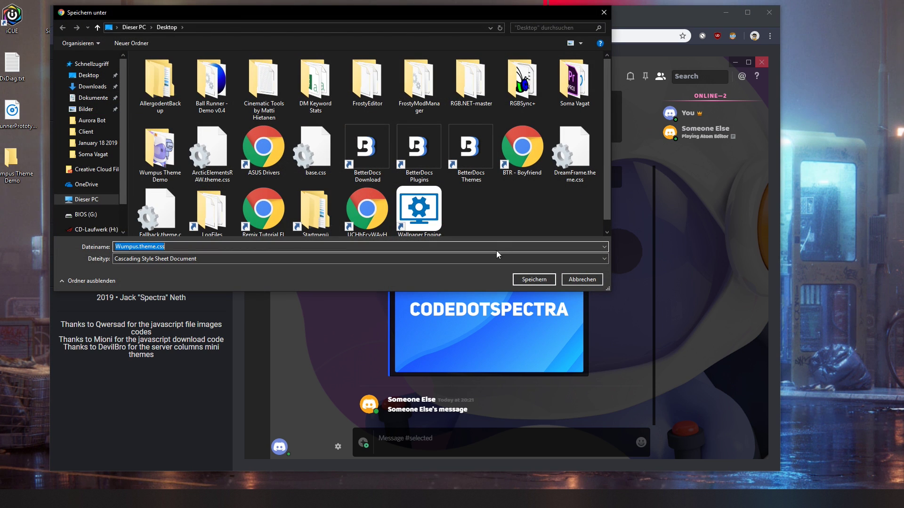
{"action": "left_click", "coordinate": [124, 247]}
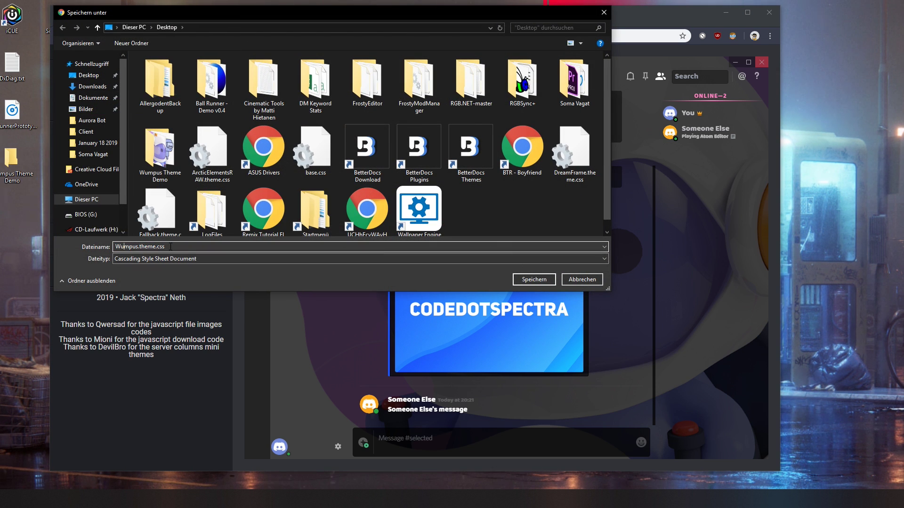
{"action": "left_click", "coordinate": [534, 279]}
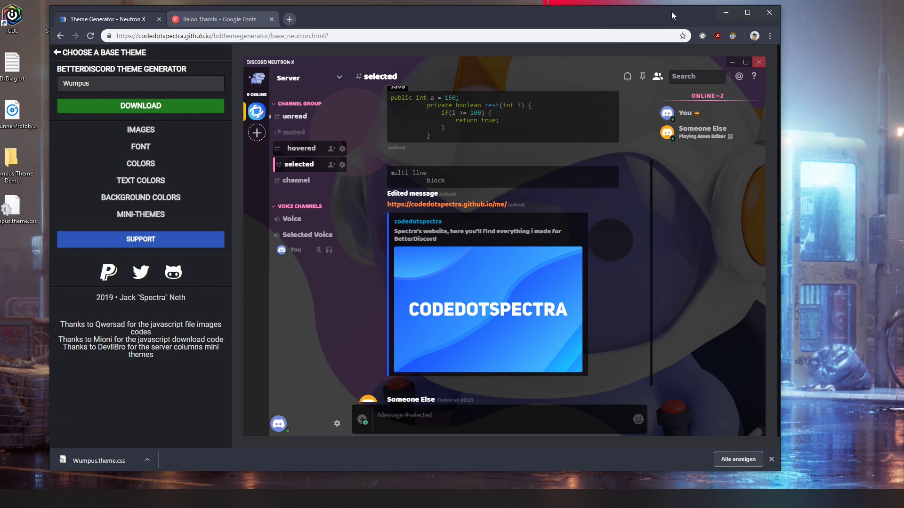
{"action": "left_click", "coordinate": [724, 14]}
Step: Bring Discord's theme settings forward and open the BetterDiscord themes folder
{"action": "left_click_drag", "start_coordinate": [318, 226], "coordinate": [346, 259]}
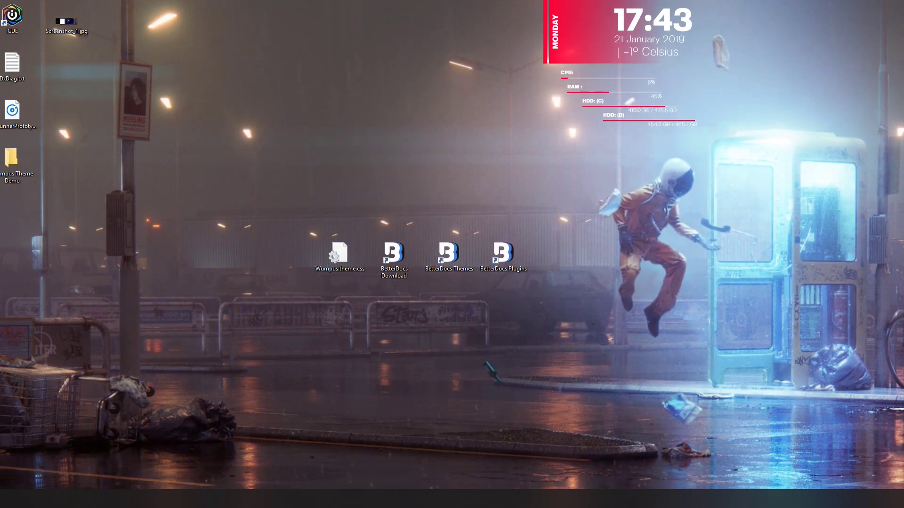
{"action": "key", "text": "alt+Tab"}
{"action": "left_click_drag", "start_coordinate": [646, 21], "coordinate": [350, 23]}
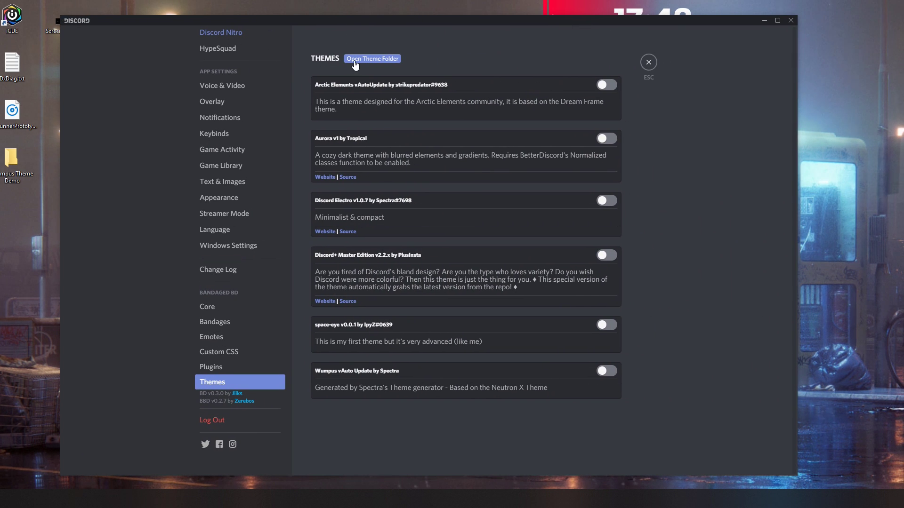
{"action": "left_click", "coordinate": [355, 65]}
{"action": "left_click_drag", "start_coordinate": [143, 71], "coordinate": [486, 62]}
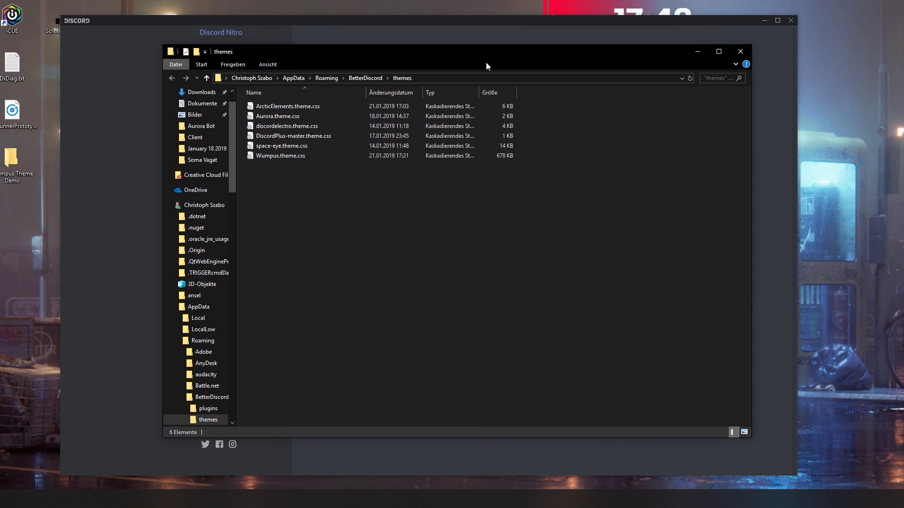
Step: Delete the old Wumpus.theme.css and drag the desktop copy into the themes folder
{"action": "right_click", "coordinate": [315, 159]}
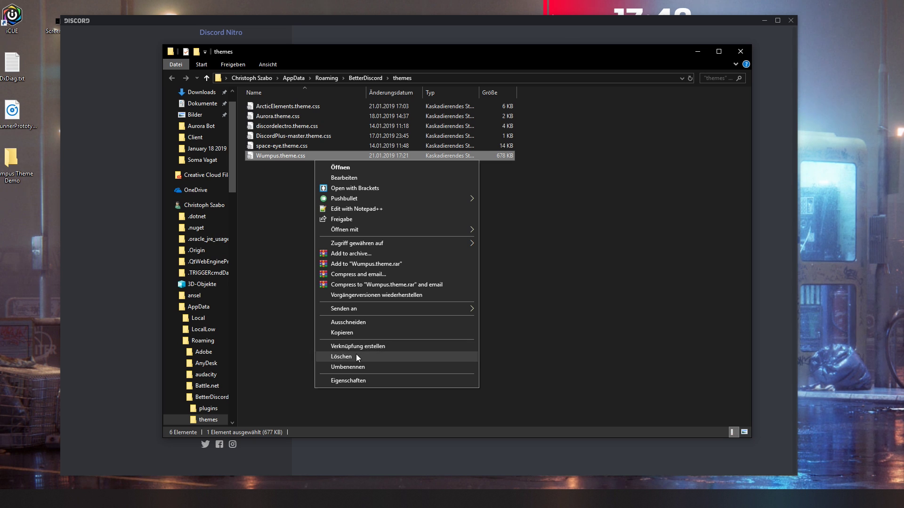
{"action": "left_click", "coordinate": [342, 357]}
{"action": "left_click", "coordinate": [764, 20]}
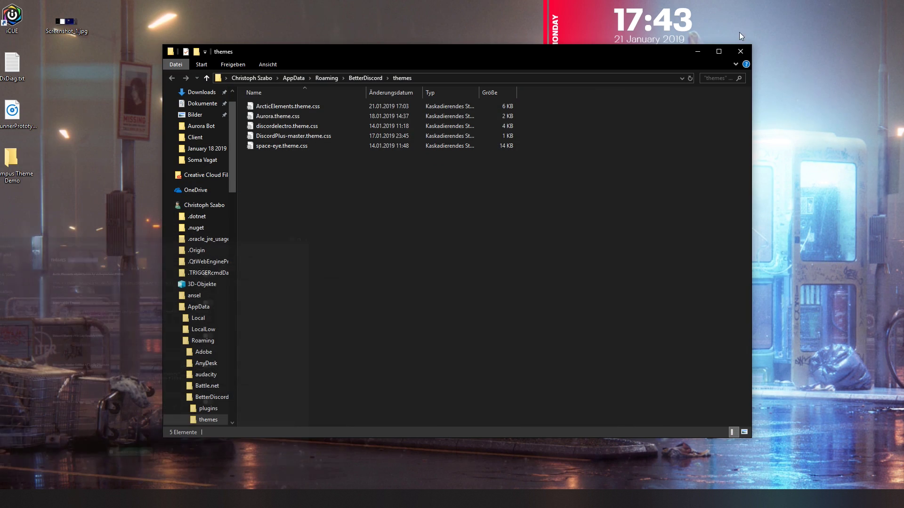
{"action": "left_click_drag", "start_coordinate": [251, 57], "coordinate": [477, 61]}
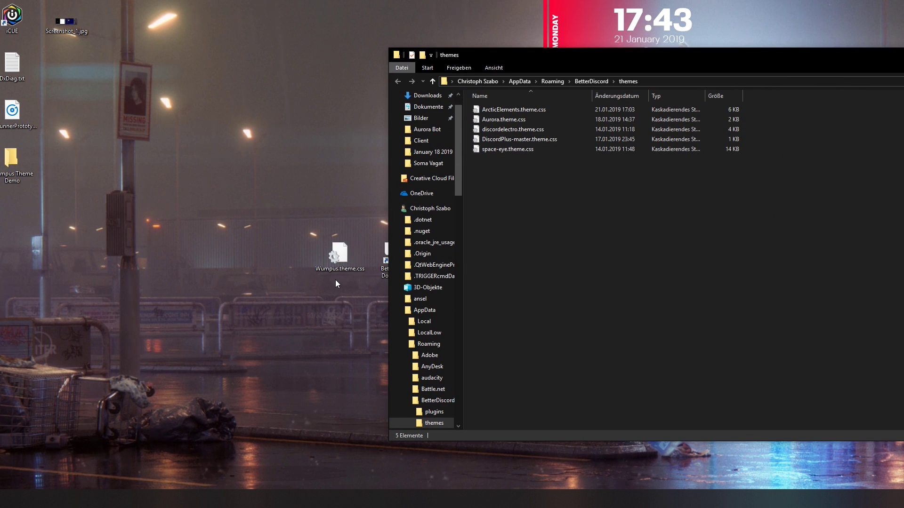
{"action": "left_click_drag", "start_coordinate": [337, 257], "coordinate": [580, 238]}
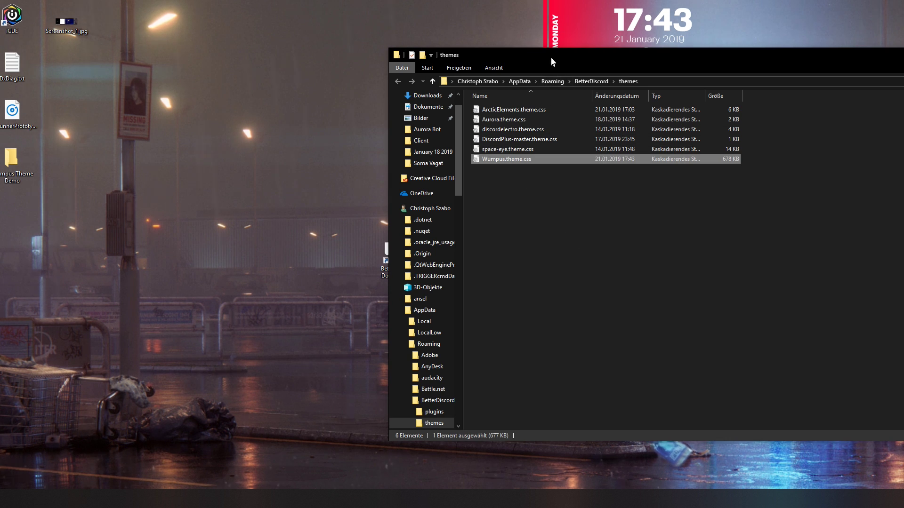
{"action": "left_click_drag", "start_coordinate": [549, 68], "coordinate": [314, 65]}
{"action": "key", "text": "alt+Tab"}
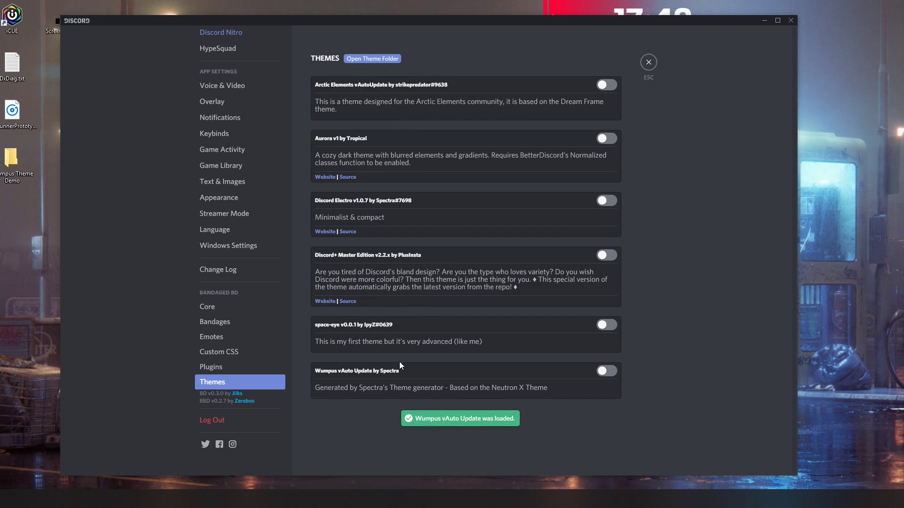
{"action": "left_click_drag", "start_coordinate": [323, 371], "coordinate": [381, 372]}
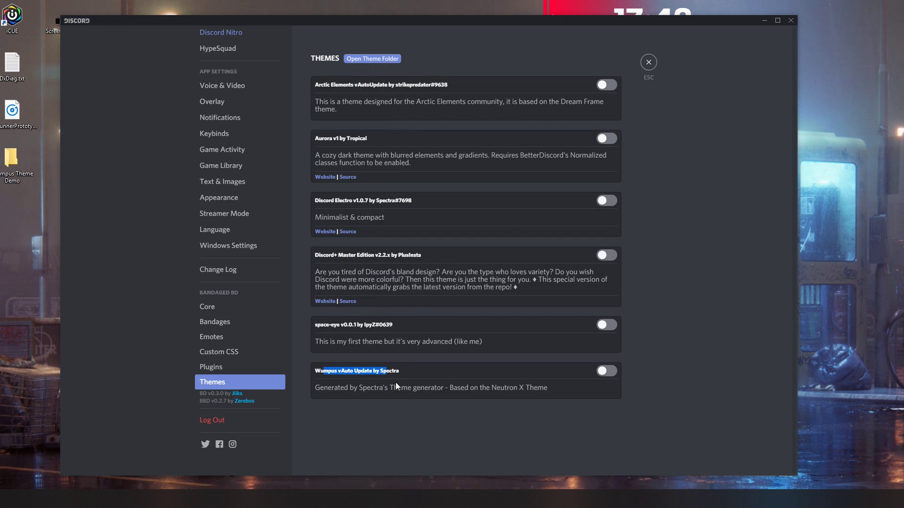
{"action": "left_click", "coordinate": [369, 367]}
{"action": "left_click", "coordinate": [449, 384]}
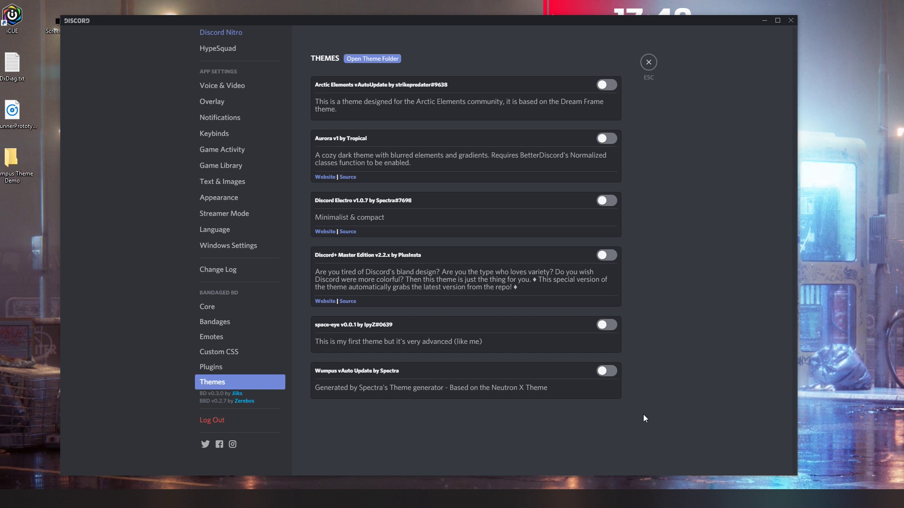
{"action": "left_click_drag", "start_coordinate": [314, 388], "coordinate": [515, 394]}
{"action": "left_click", "coordinate": [388, 396]}
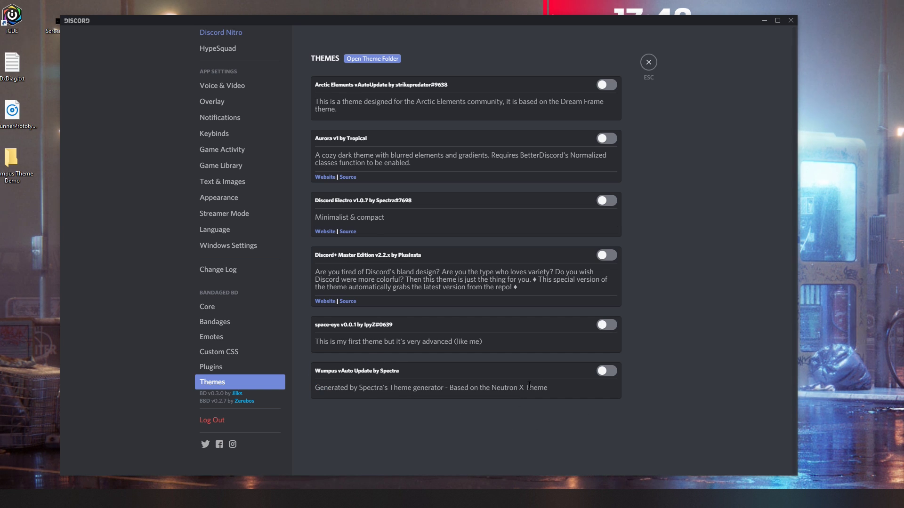
{"action": "left_click_drag", "start_coordinate": [313, 81], "coordinate": [461, 413]}
{"action": "left_click_drag", "start_coordinate": [565, 401], "coordinate": [344, 388]}
{"action": "left_click", "coordinate": [559, 389]}
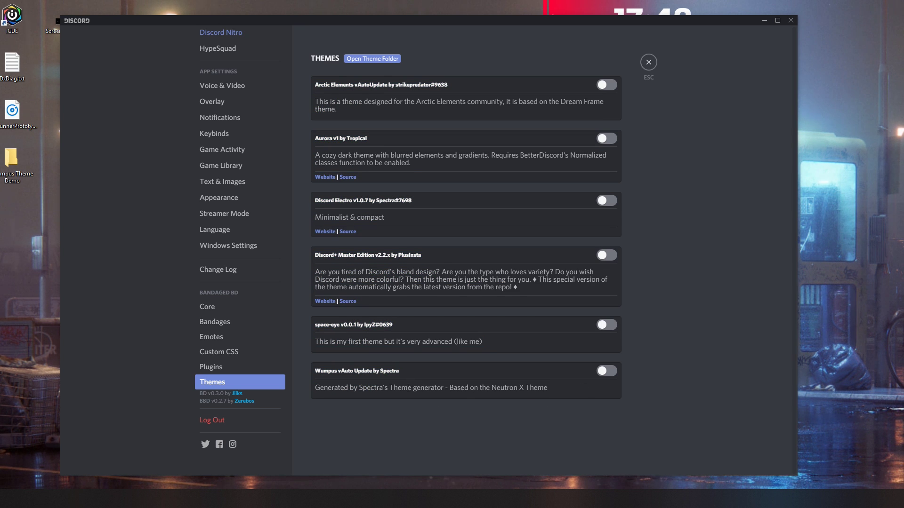
{"action": "left_click_drag", "start_coordinate": [408, 388], "coordinate": [515, 417]}
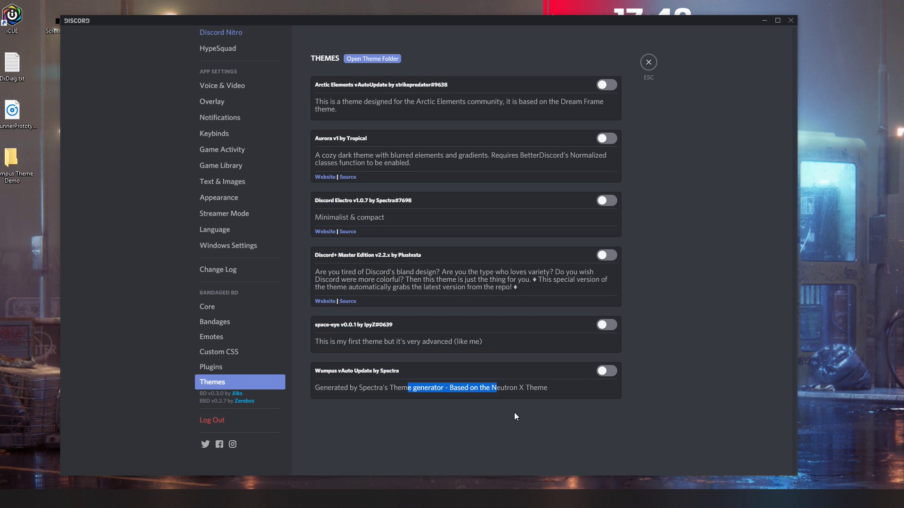
Step: Enable the Wumpus vAuto Update theme and close settings to view #general in the new look
{"action": "left_click", "coordinate": [605, 371]}
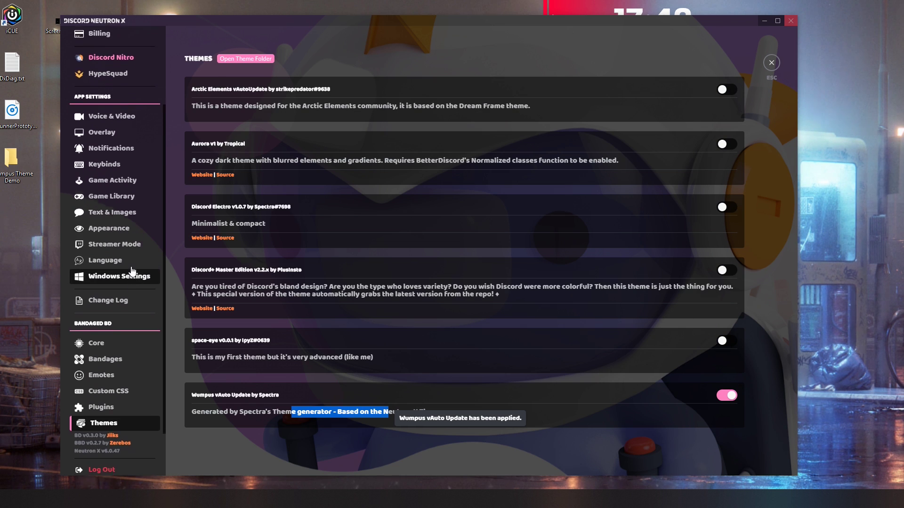
{"action": "left_click", "coordinate": [765, 66]}
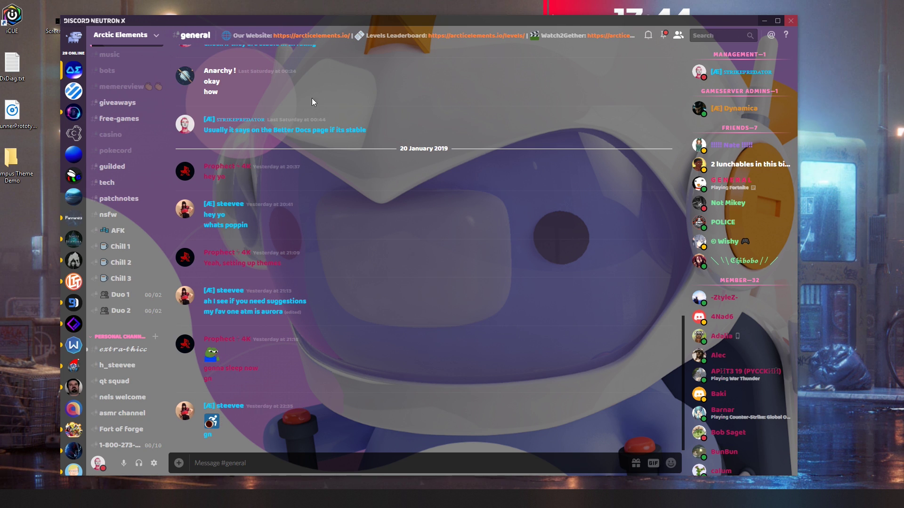
{"action": "left_click_drag", "start_coordinate": [244, 133], "coordinate": [340, 132]}
{"action": "left_click", "coordinate": [373, 274]}
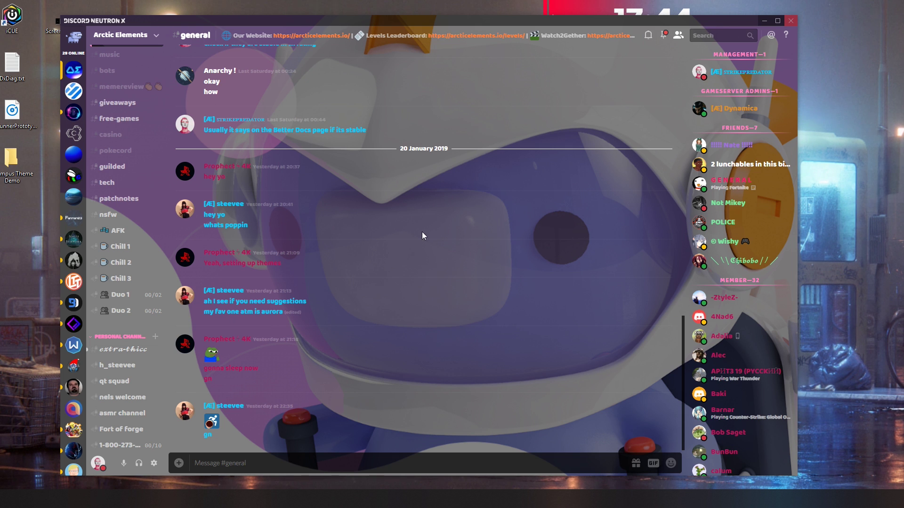
{"action": "scroll", "coordinate": [743, 418], "scroll_direction": "down", "scroll_amount": 10}
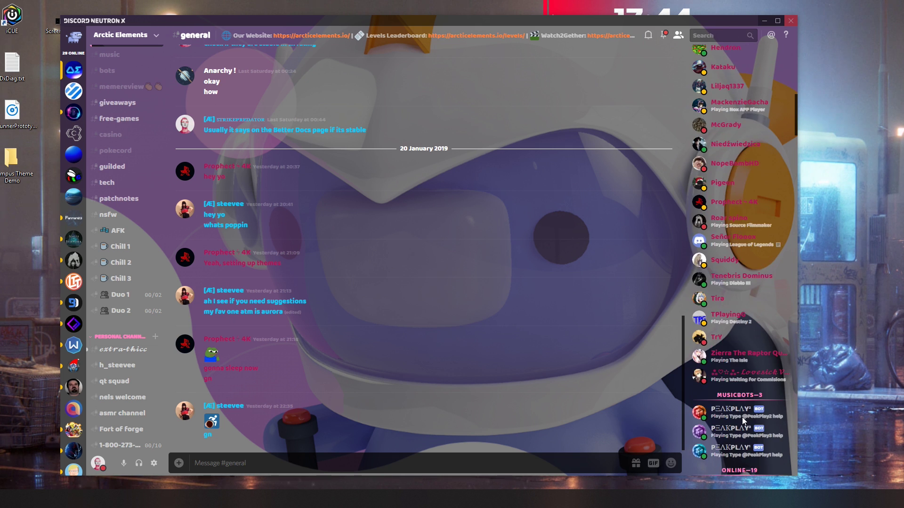
{"action": "scroll", "coordinate": [742, 416], "scroll_direction": "up", "scroll_amount": 10}
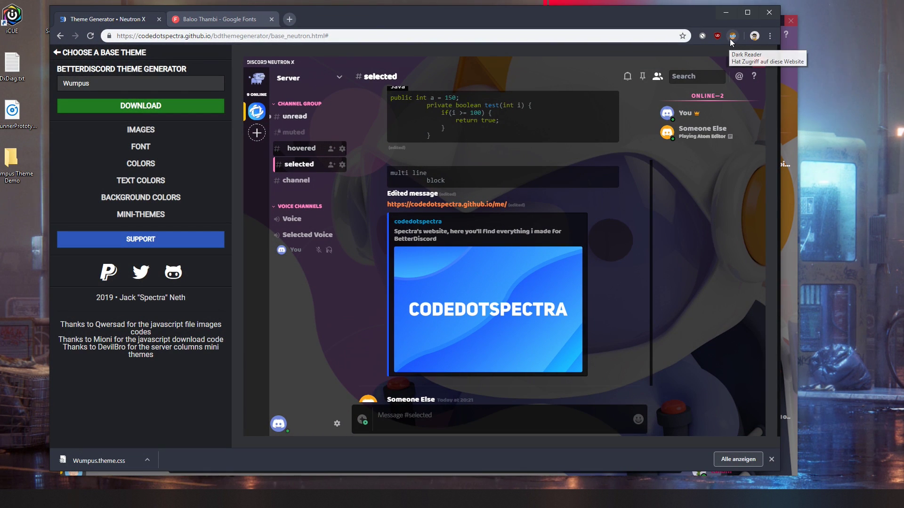
{"action": "left_click", "coordinate": [731, 38]}
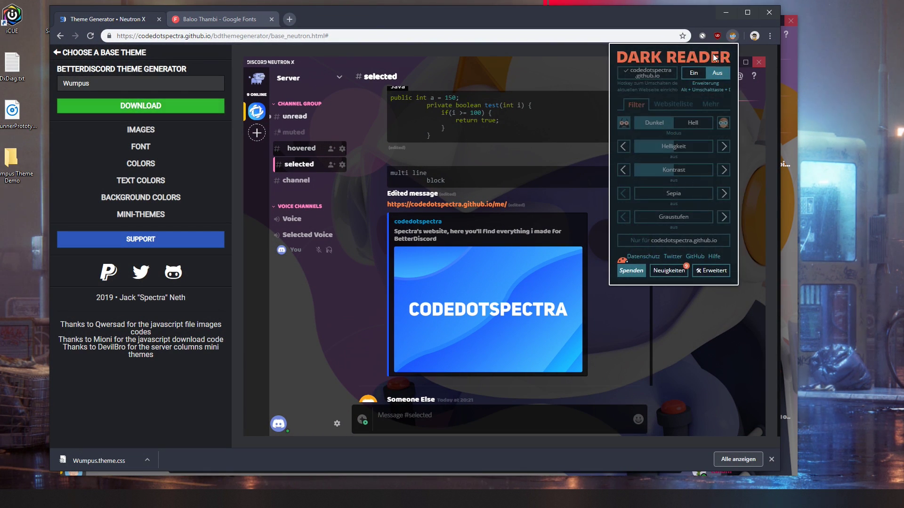
{"action": "left_click", "coordinate": [693, 74]}
{"action": "left_click", "coordinate": [699, 303]}
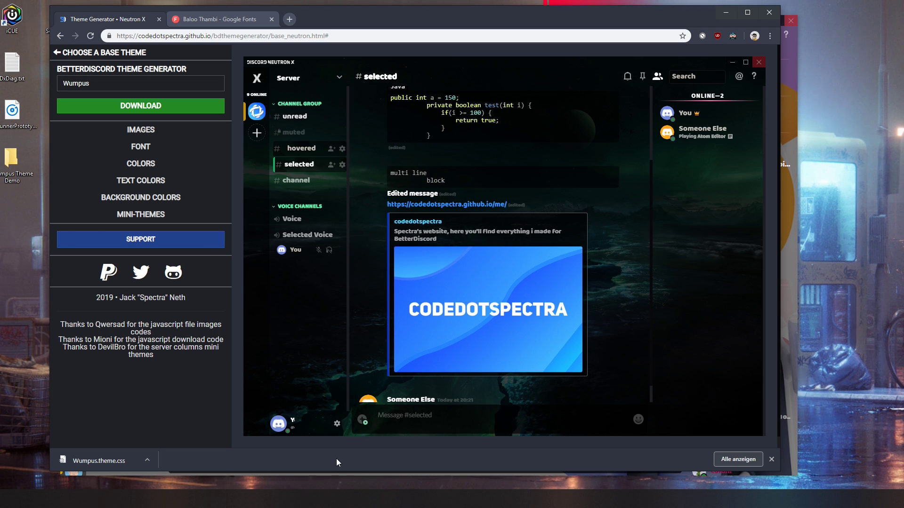
{"action": "left_click", "coordinate": [732, 36]}
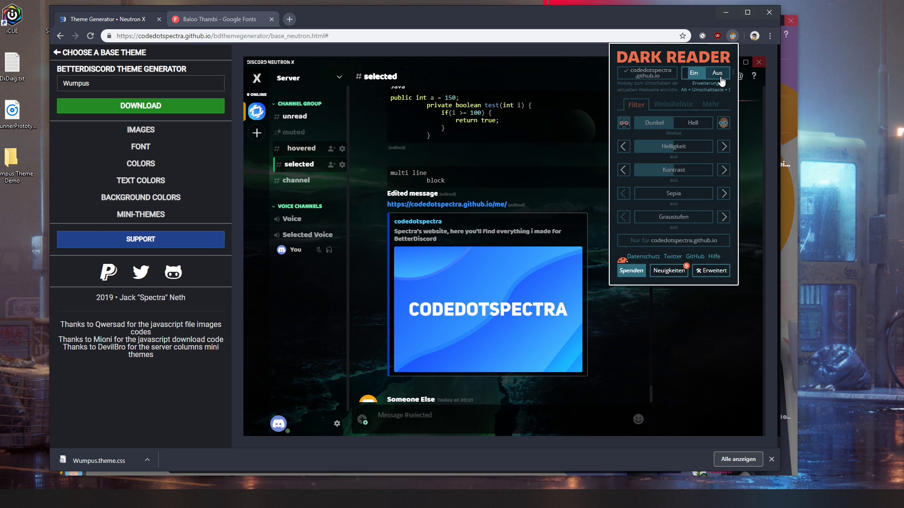
{"action": "left_click", "coordinate": [722, 81]}
{"action": "left_click", "coordinate": [728, 415]}
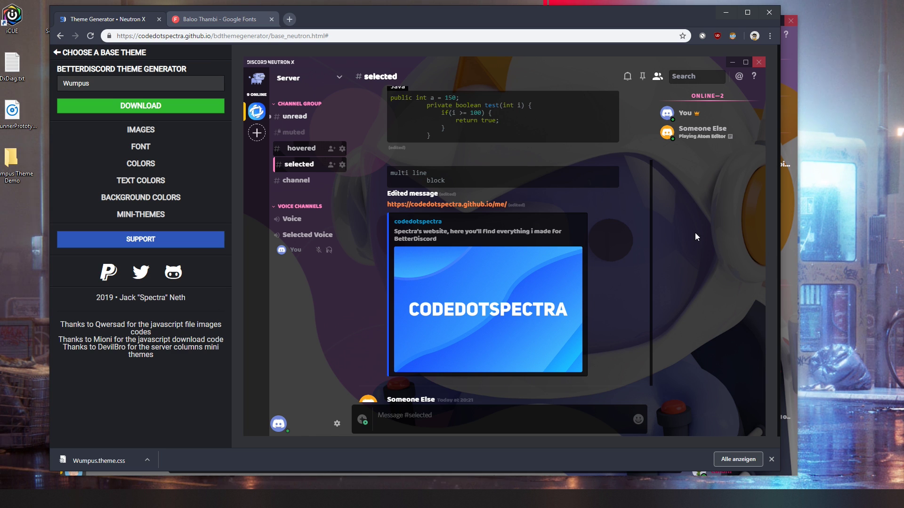
Step: Minimise Discord and close Chrome's downloads bar so the Wumpus preview fills the window
{"action": "left_click", "coordinate": [798, 37]}
{"action": "left_click", "coordinate": [763, 20]}
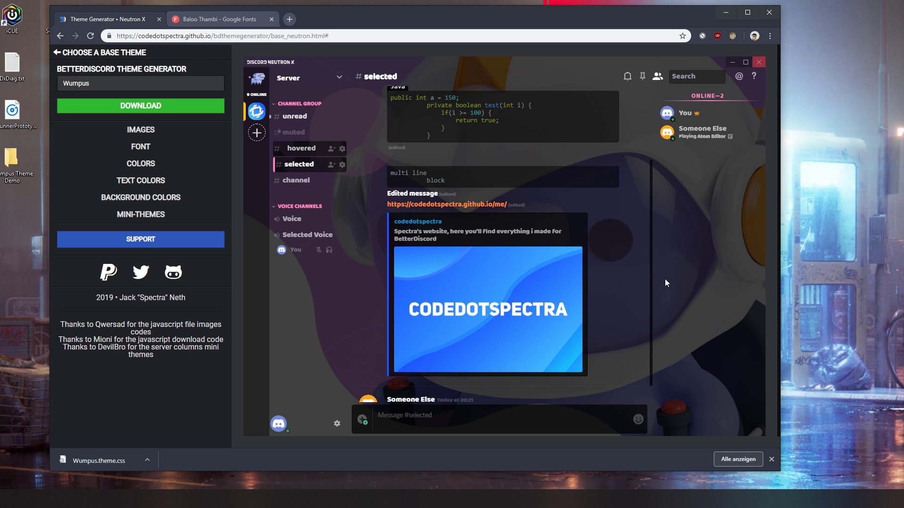
{"action": "scroll", "coordinate": [630, 299], "scroll_direction": "down", "scroll_amount": 1}
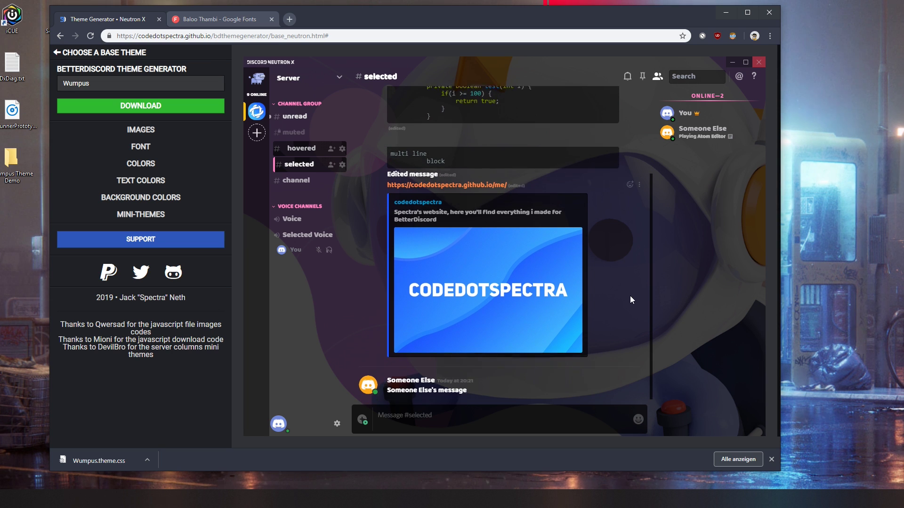
{"action": "scroll", "coordinate": [640, 320], "scroll_direction": "up", "scroll_amount": 10}
{"action": "scroll", "coordinate": [643, 325], "scroll_direction": "down", "scroll_amount": 10}
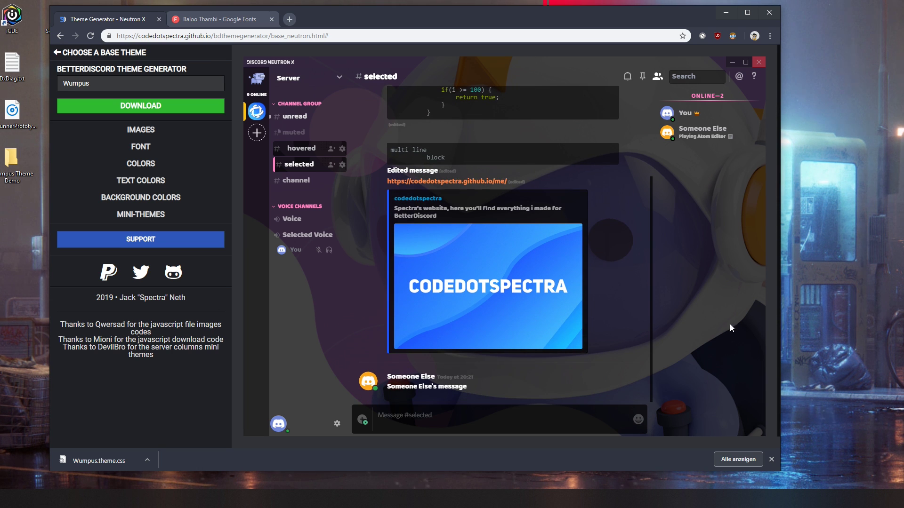
{"action": "left_click", "coordinate": [772, 459]}
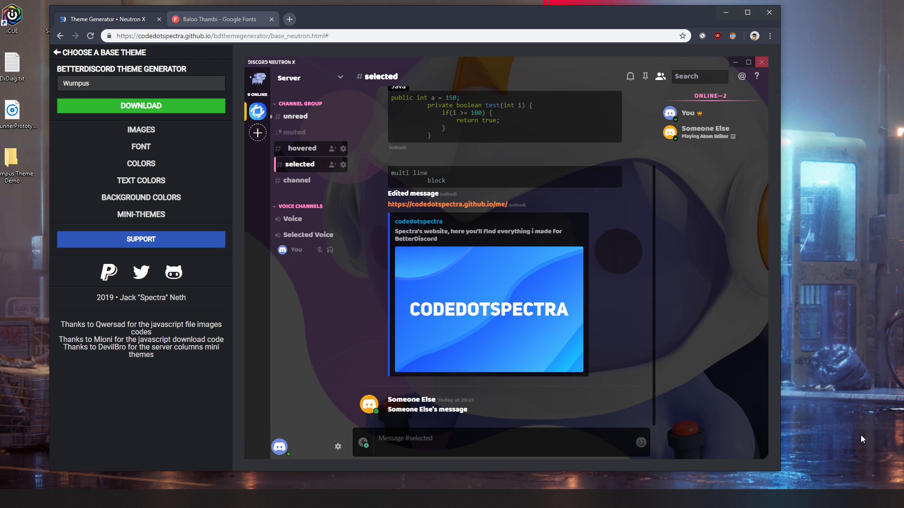
{"action": "key", "text": "alt+Tab"}
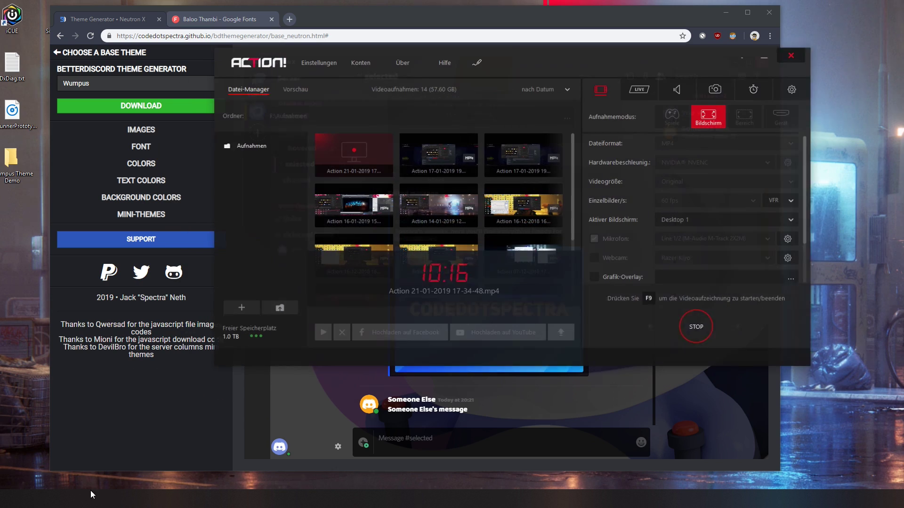